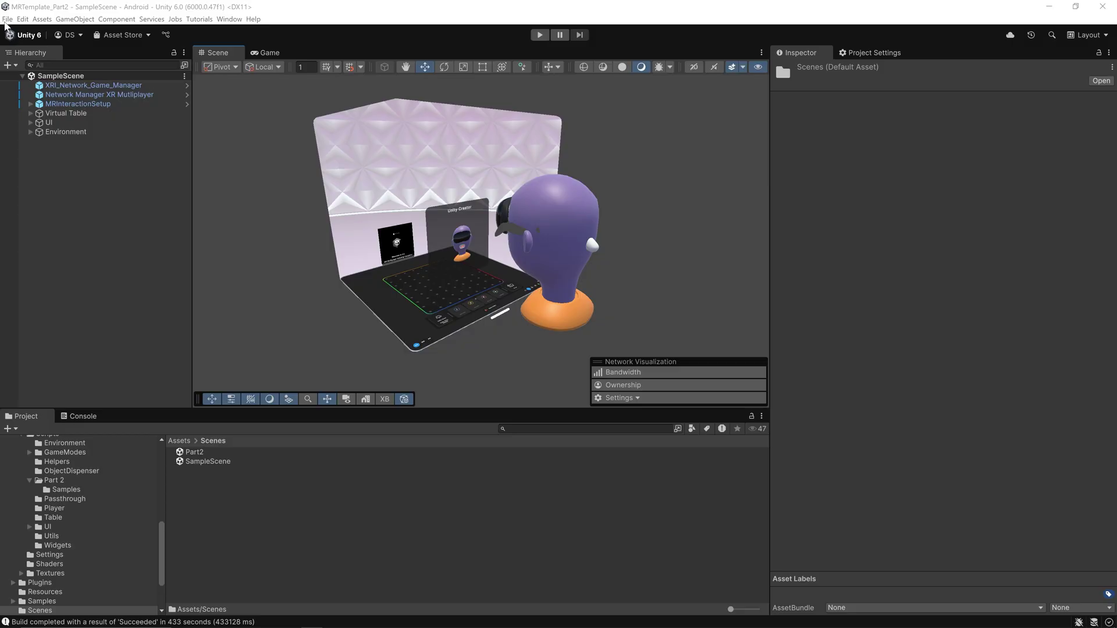
Open the File menu to begin creating a new scene.
{"action": "left_click", "coordinate": [7, 19]}
Create a new Untitled scene from the Empty template.
{"action": "left_click", "coordinate": [32, 30]}
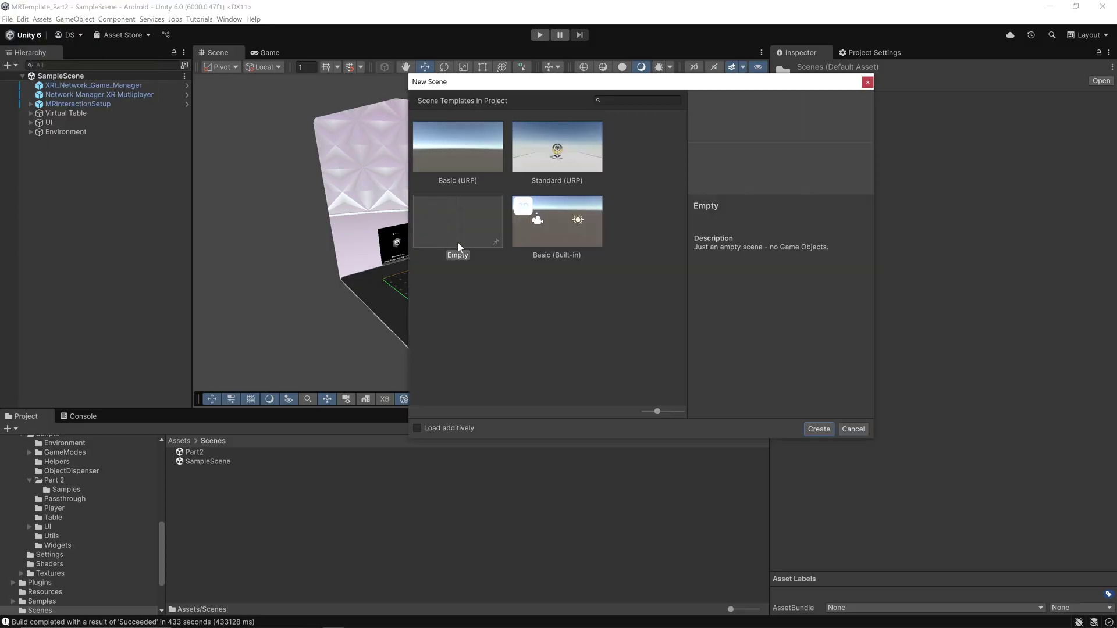
{"action": "left_click", "coordinate": [818, 429]}
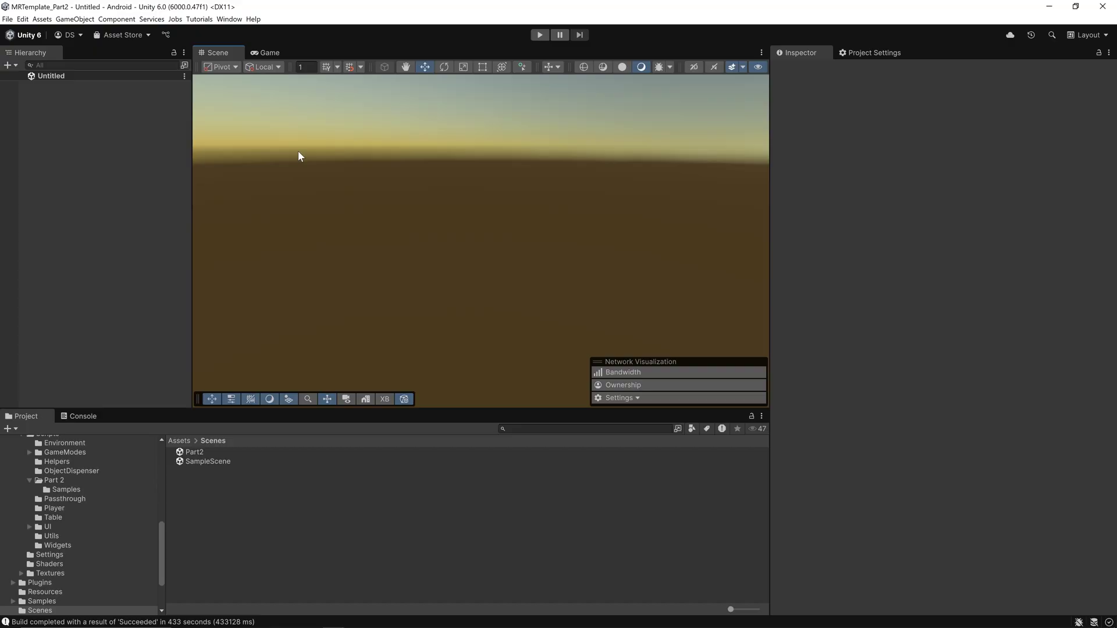
{"action": "left_click", "coordinate": [556, 429]}
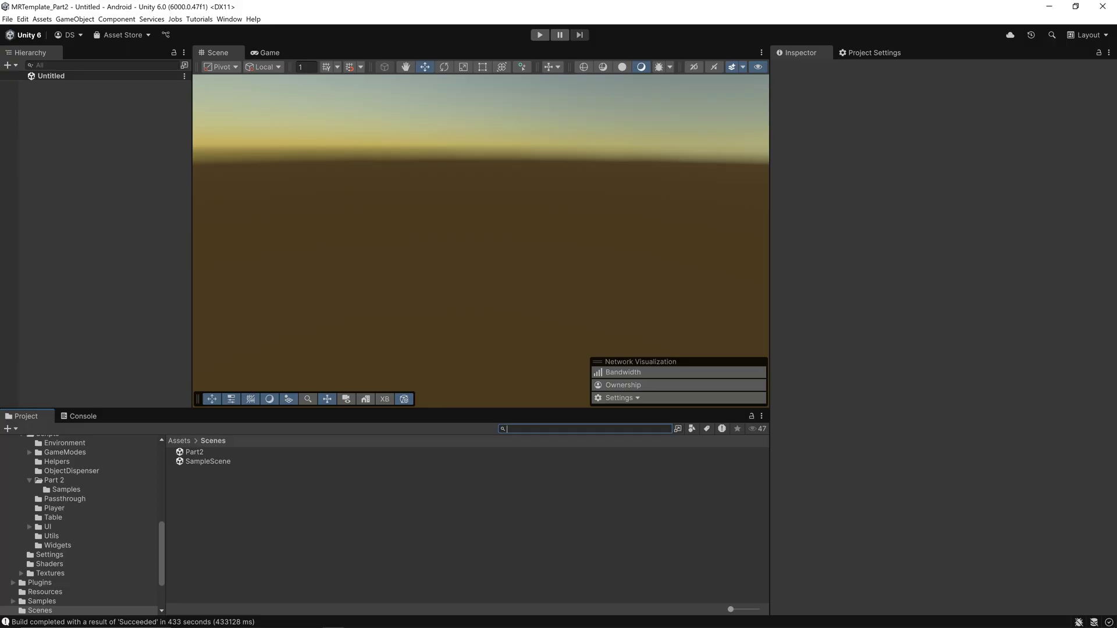
Search the Project for 'xri network game' and add the XRI_Network_Game_Manager prefab to the Hierarchy.
{"action": "type", "text": "xri  network game"}
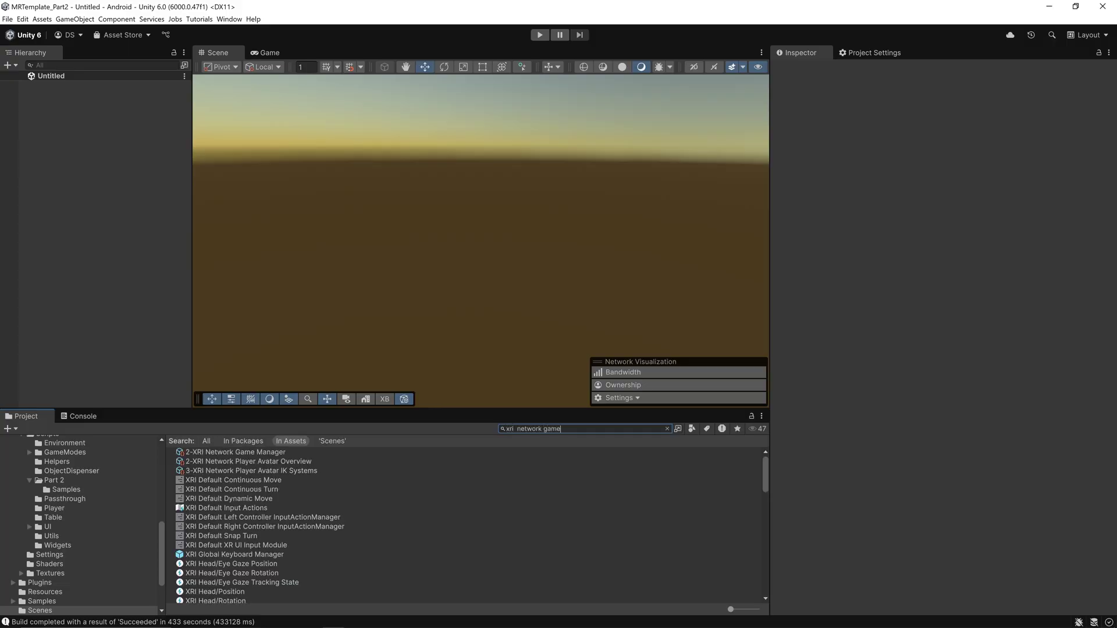
{"action": "left_click_drag", "start_coordinate": [214, 465], "coordinate": [96, 137]}
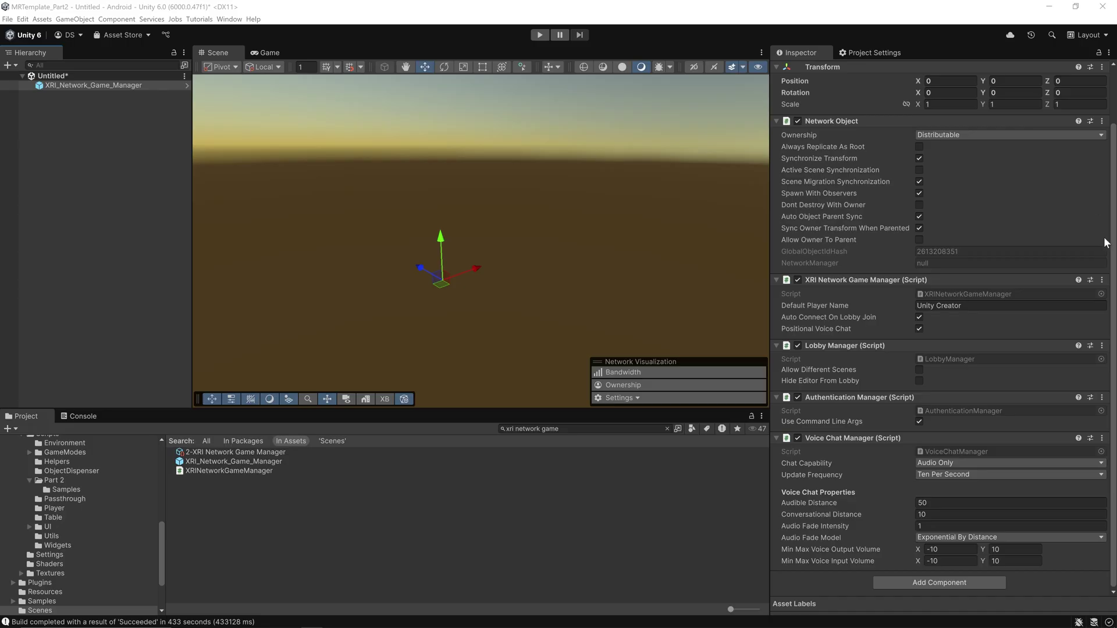
{"action": "left_click", "coordinate": [598, 429]}
{"action": "key", "text": "BackSpace"}
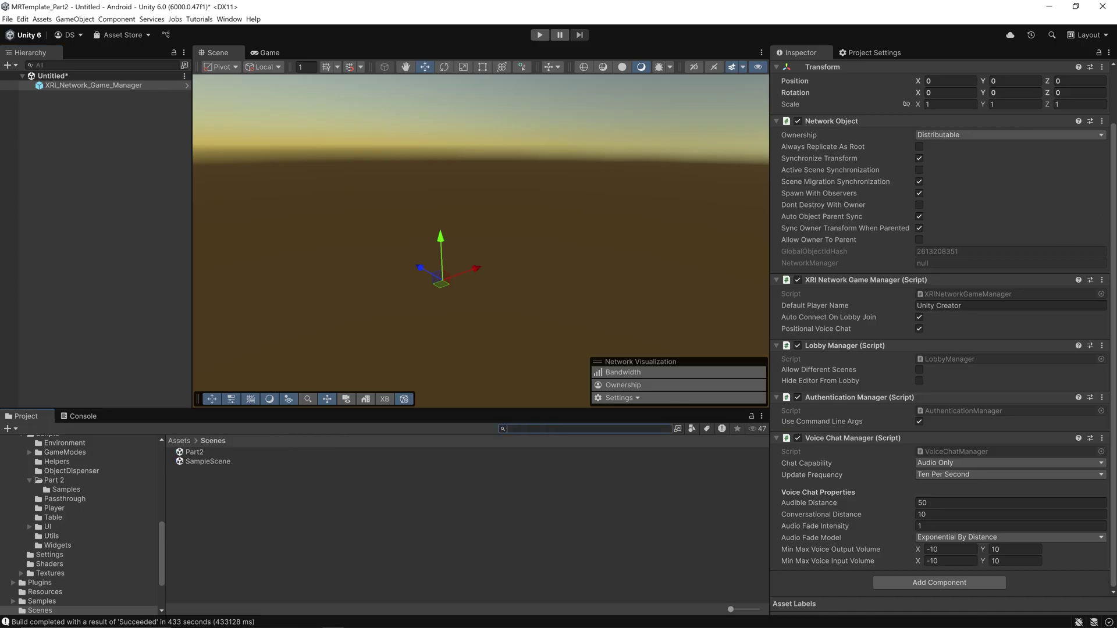
Search 'network manager xr mu' and add the Network Manager XR Multiplayer prefab to the Hierarchy.
{"action": "type", "text": "network manager xr m"}
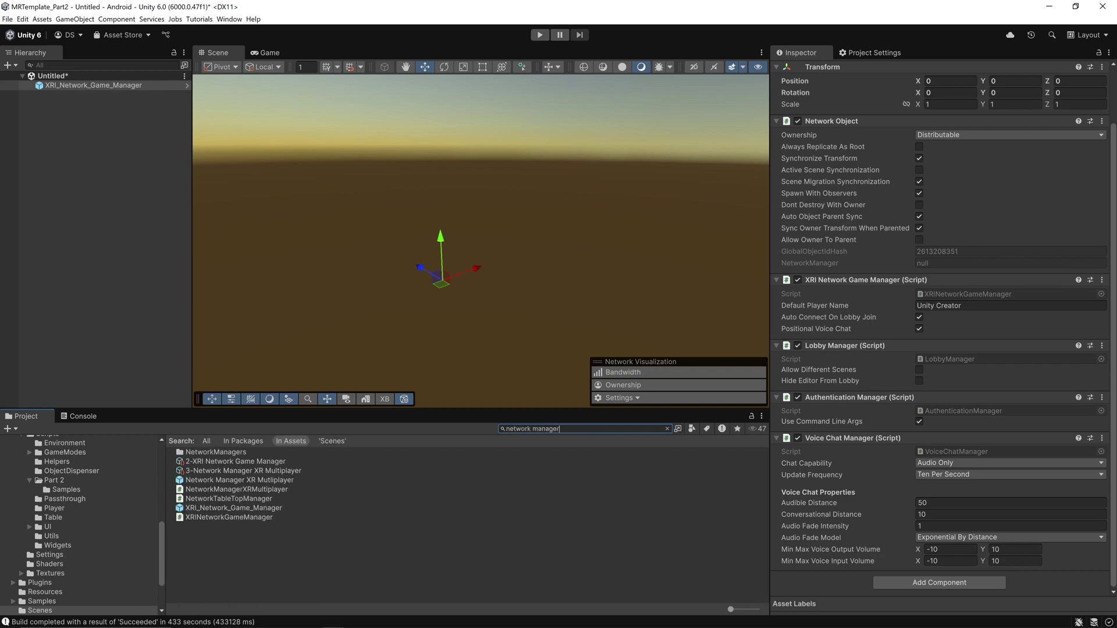
{"action": "type", "text": "u"}
{"action": "left_click", "coordinate": [267, 462]}
{"action": "left_click_drag", "start_coordinate": [268, 466], "coordinate": [115, 156]}
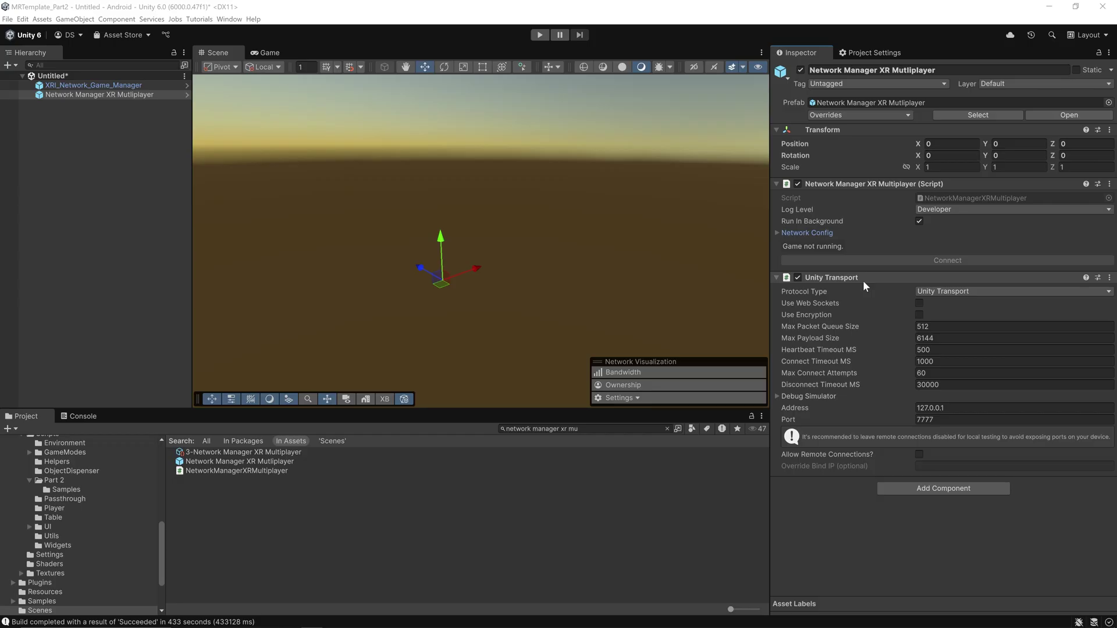
{"action": "left_click", "coordinate": [548, 265]}
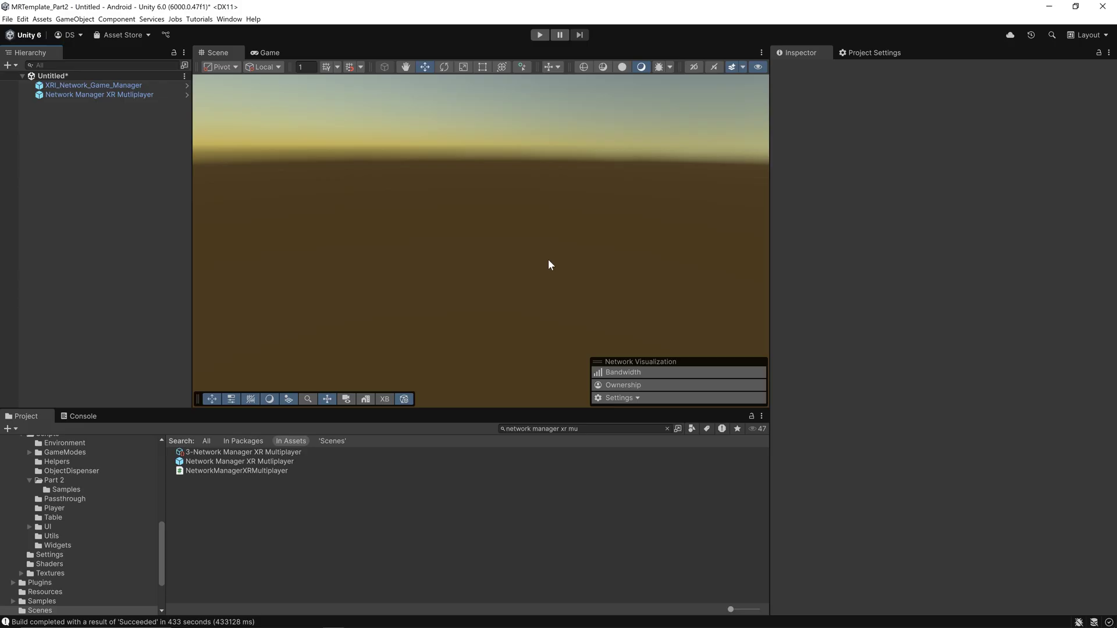
Search 'Mr int', add the MRInteractionSetup prefab to the Hierarchy, and expand its children.
{"action": "left_click", "coordinate": [526, 429]}
{"action": "key", "text": "BackSpace"}
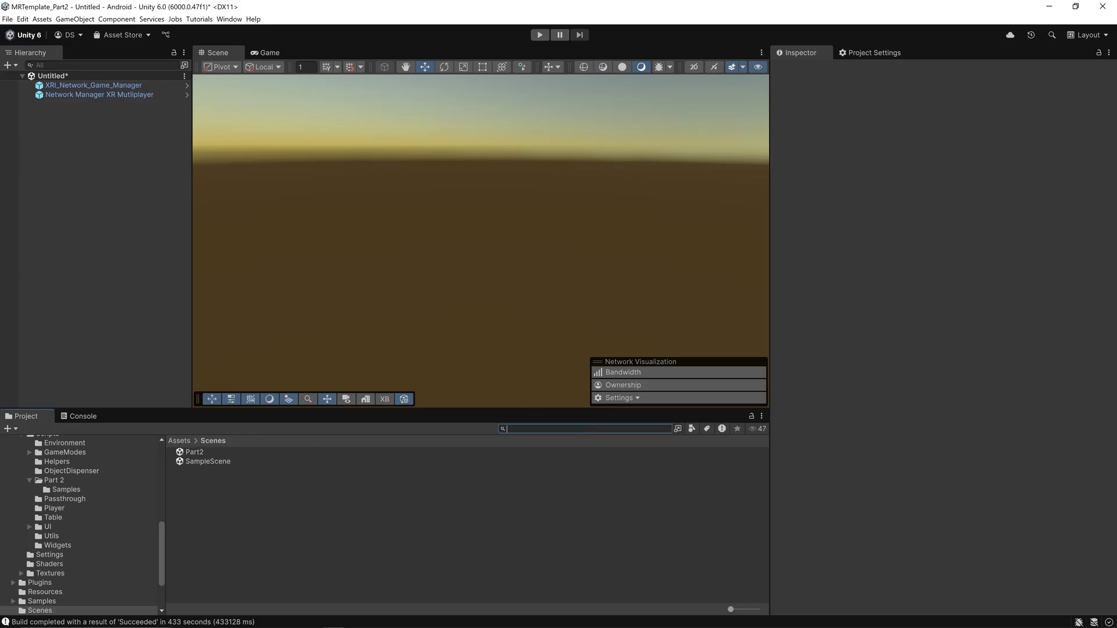
{"action": "type", "text": "Mr int"}
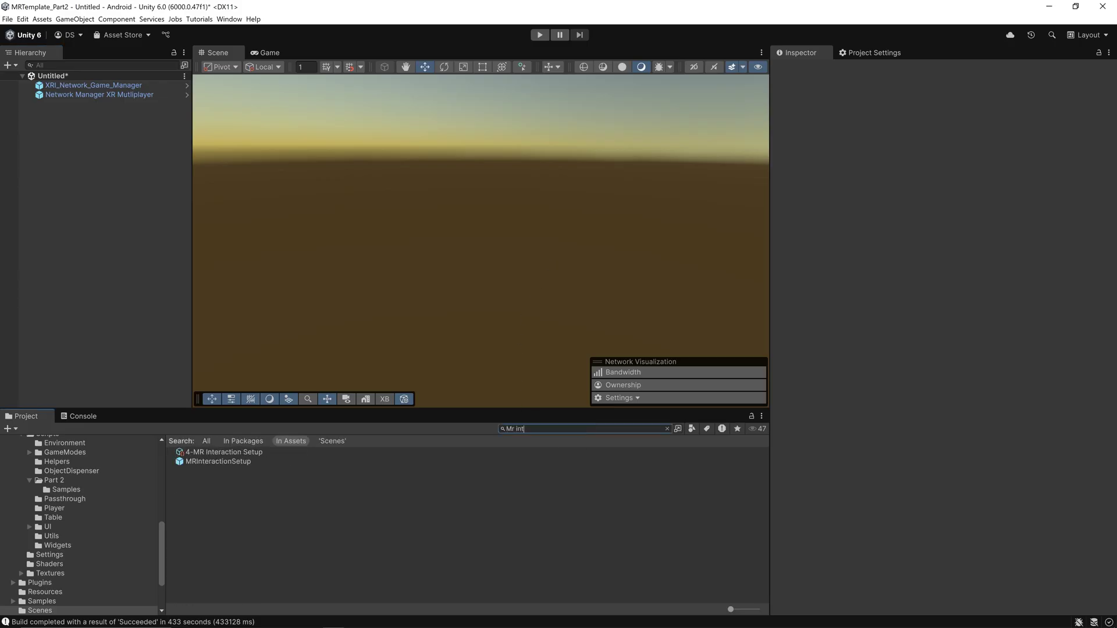
{"action": "left_click_drag", "start_coordinate": [232, 462], "coordinate": [122, 199]}
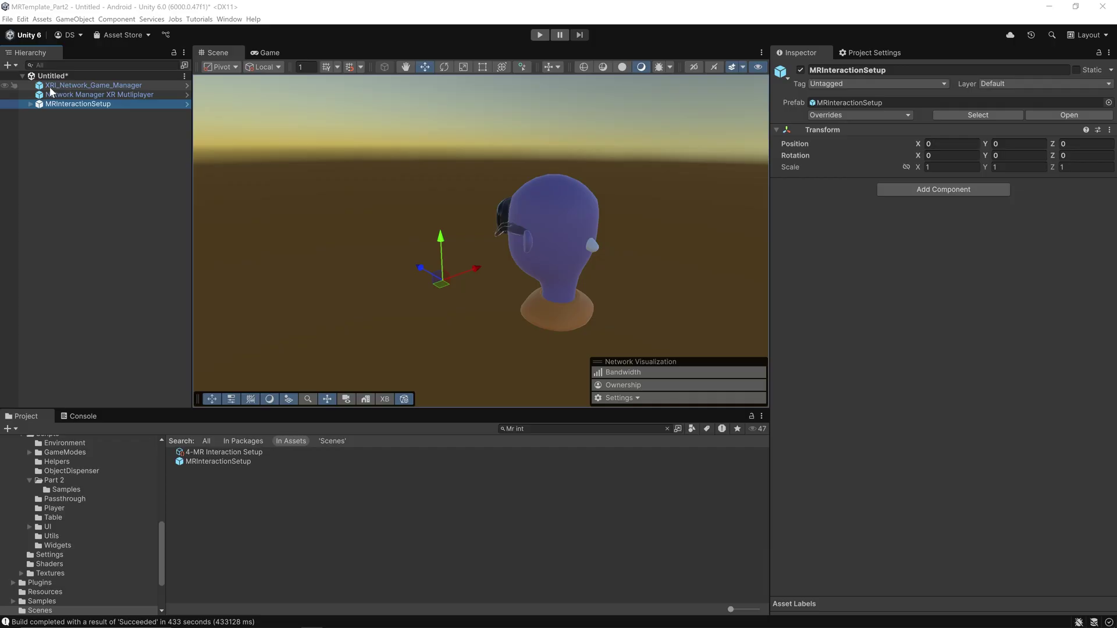
{"action": "key", "text": "Right"}
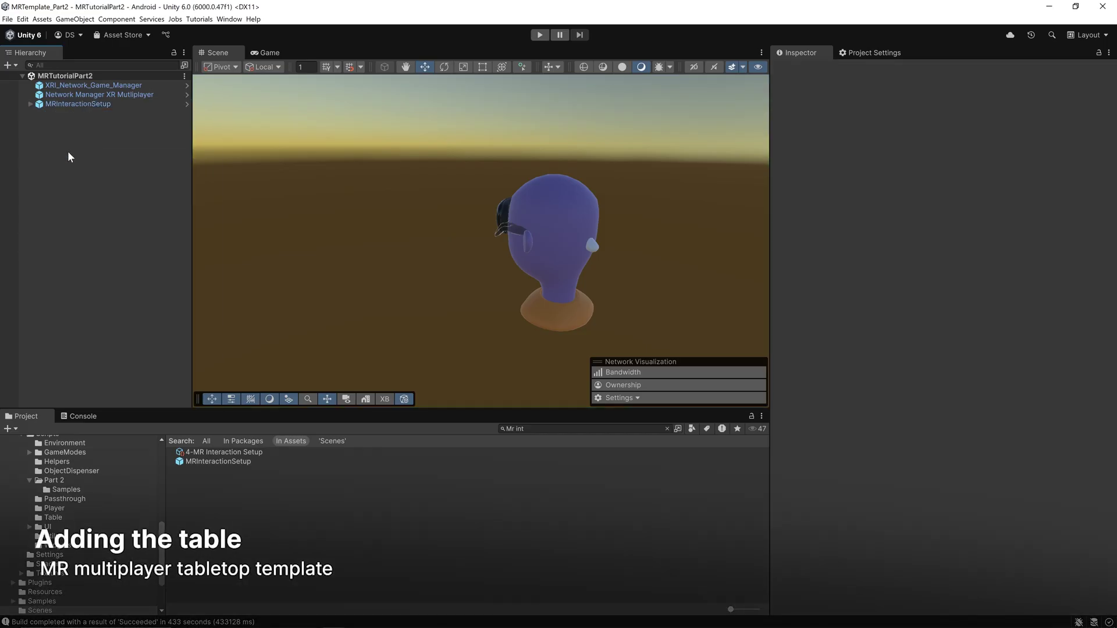
Create an empty object named Table and reset its position to 0,0,0.
{"action": "right_click", "coordinate": [68, 153]}
{"action": "left_click", "coordinate": [123, 310]}
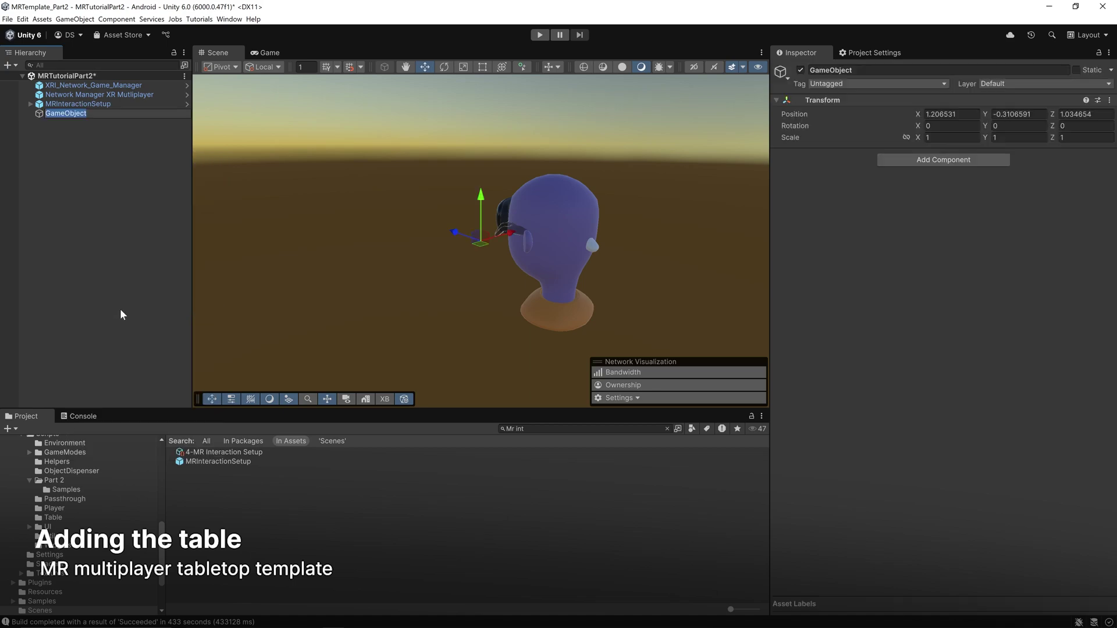
{"action": "type", "text": "Table"}
{"action": "key", "text": "Return"}
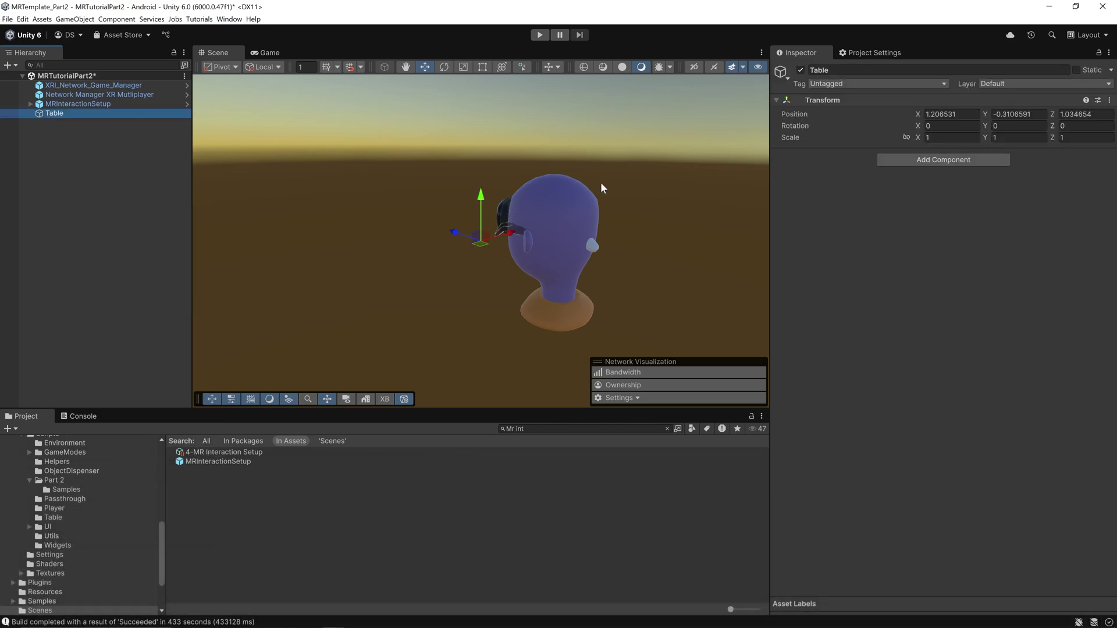
{"action": "left_click", "coordinate": [952, 114]}
{"action": "left_click", "coordinate": [63, 115]}
Add an empty child under Table named NetworkTableTopManager.
{"action": "right_click", "coordinate": [63, 115]}
{"action": "left_click", "coordinate": [109, 287]}
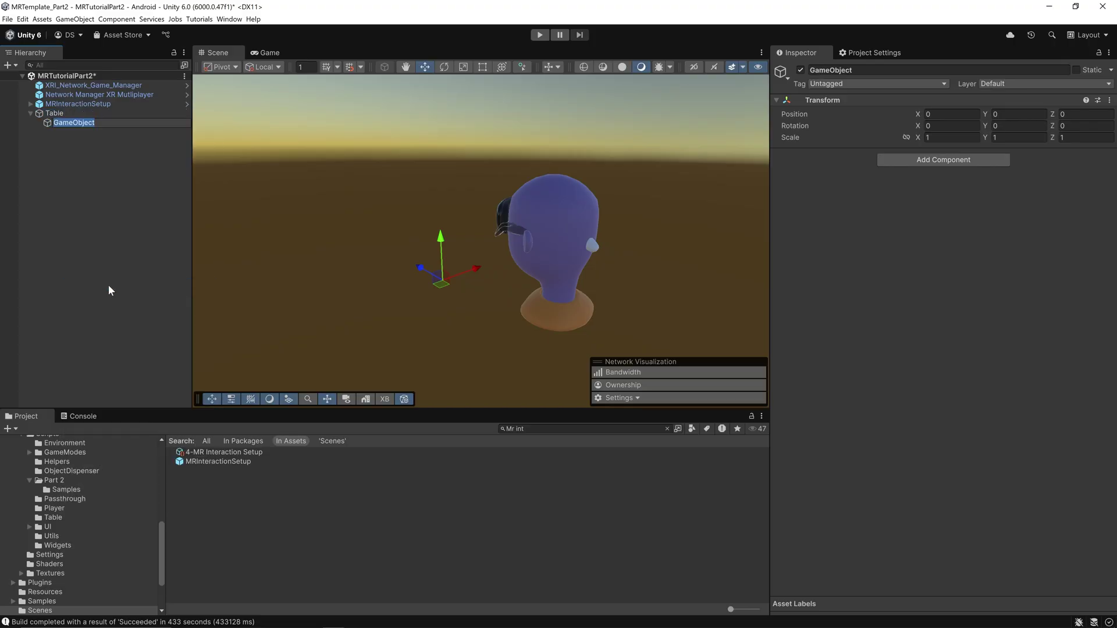
{"action": "type", "text": "NetworkTableTopManager"}
{"action": "key", "text": "Return"}
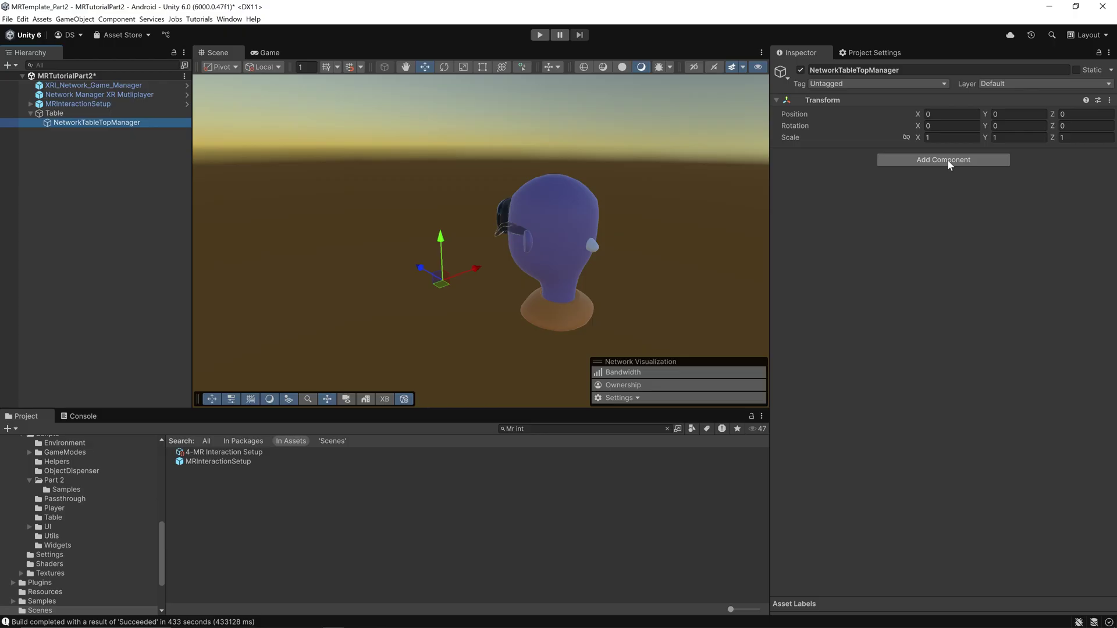
Add the Network Table Top Manager component to NetworkTableTopManager and save the scene with Ctrl+S.
{"action": "left_click", "coordinate": [949, 163]}
{"action": "type", "text": "networktable"}
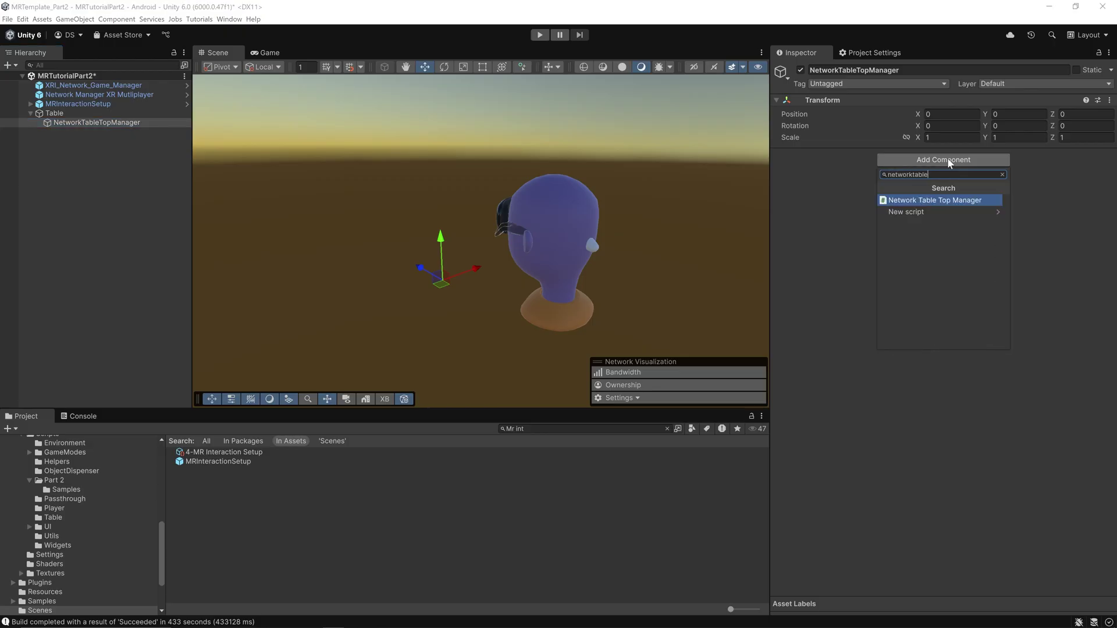
{"action": "key", "text": "Return"}
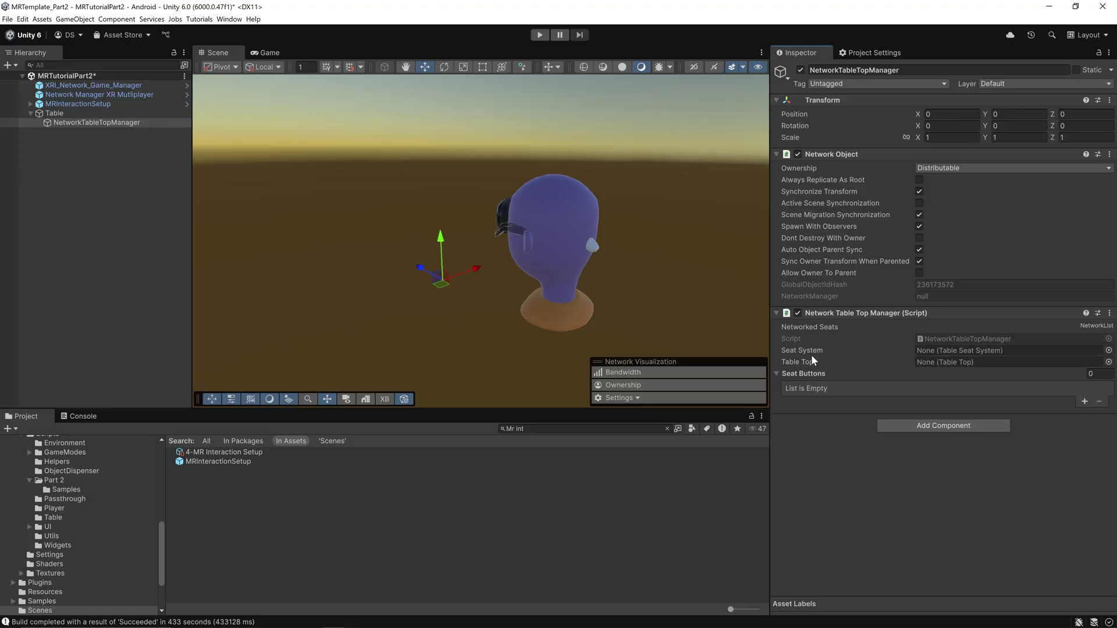
{"action": "key", "text": "ctrl+s"}
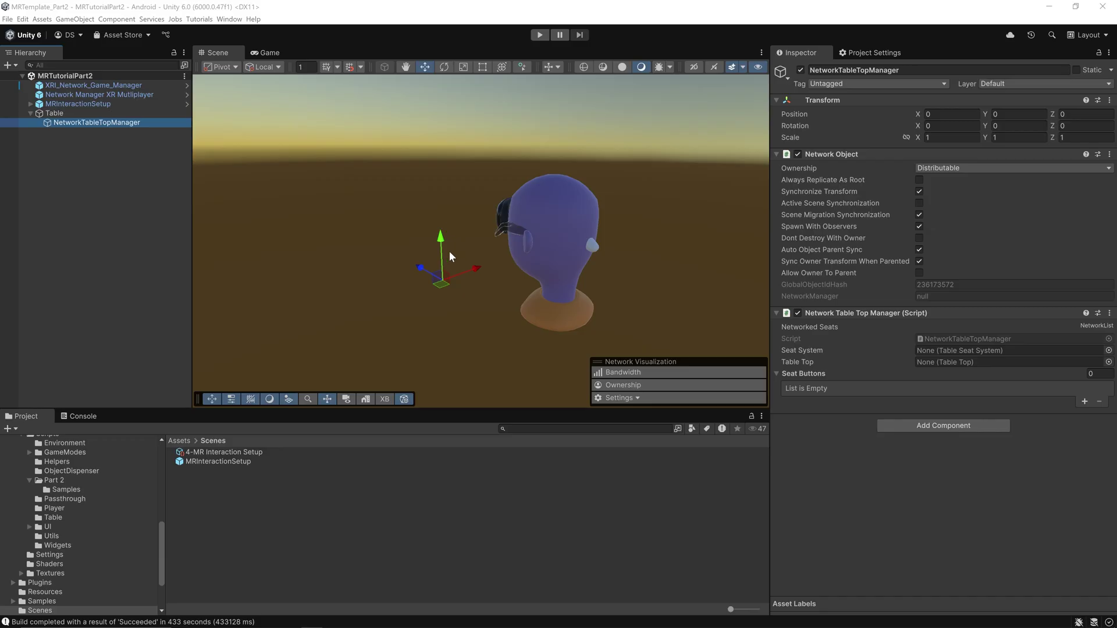
{"action": "left_click", "coordinate": [582, 428]}
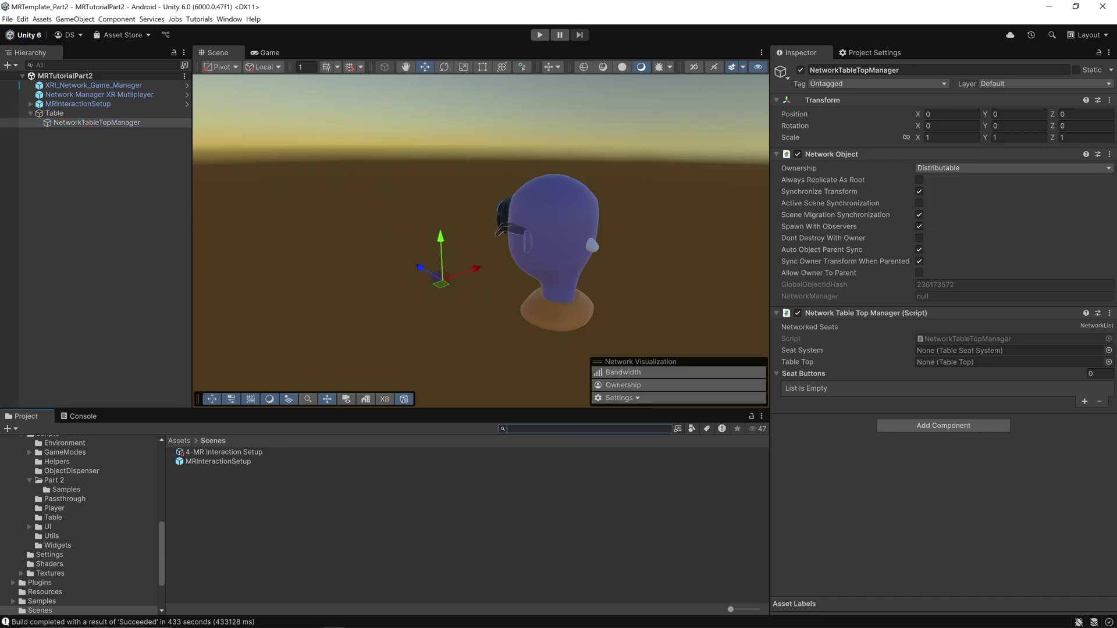
Search 'tablesys' and place the TableSystem prefab as a child of Table.
{"action": "type", "text": "tablesys"}
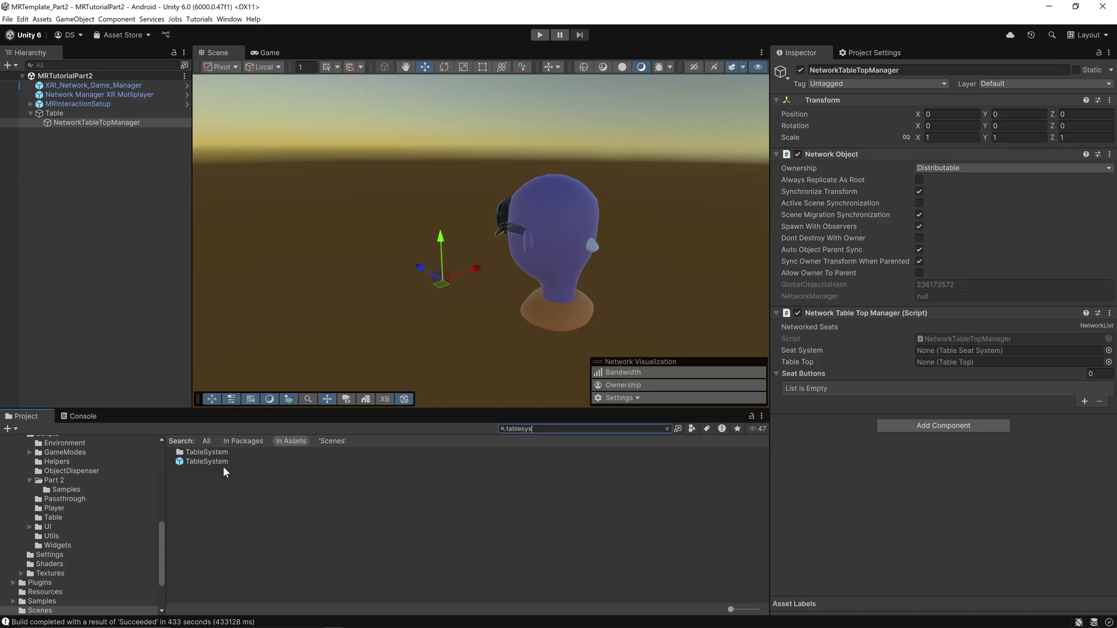
{"action": "left_click", "coordinate": [213, 463]}
{"action": "left_click_drag", "start_coordinate": [212, 466], "coordinate": [55, 119]}
{"action": "left_click_drag", "start_coordinate": [56, 120], "coordinate": [57, 123]}
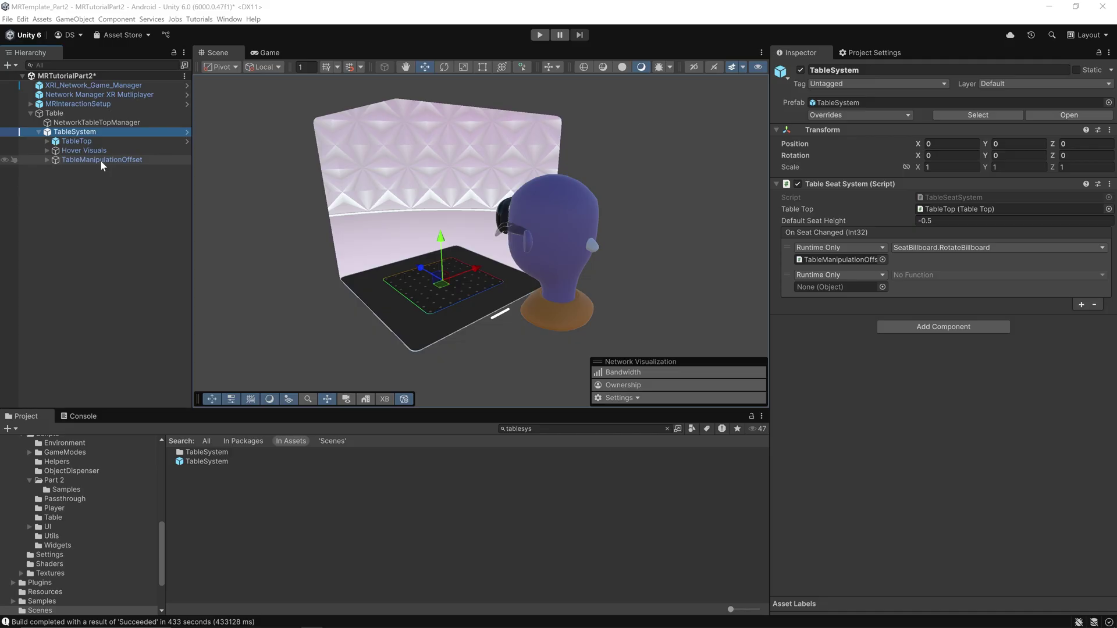
{"action": "left_click", "coordinate": [78, 123]}
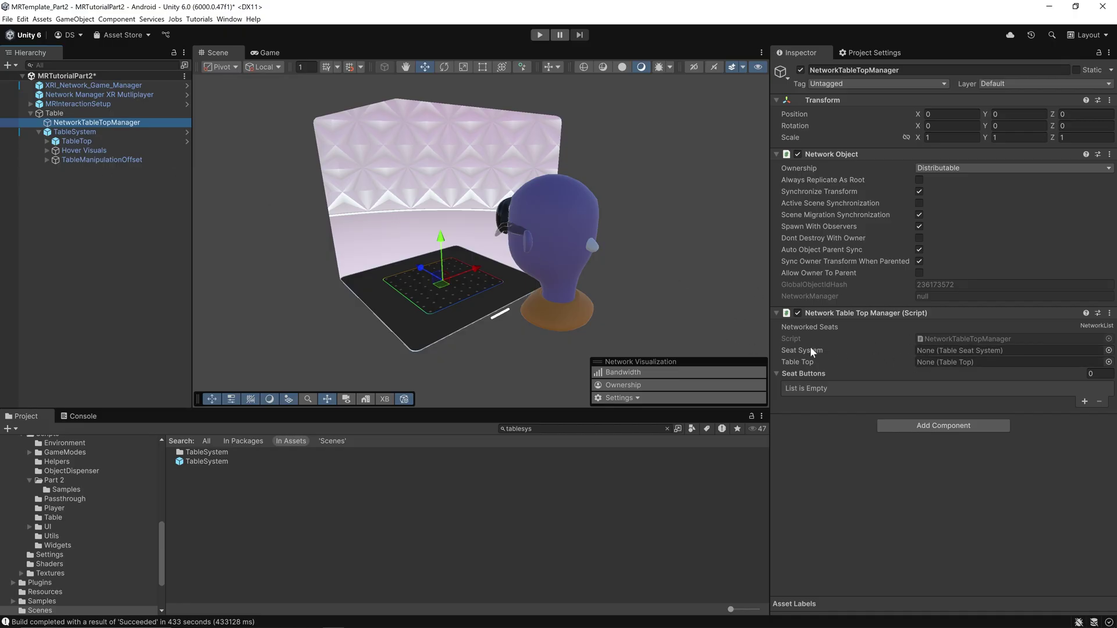
Drag TableSystem into the Seat System field and TableTop into the Table Top field.
{"action": "left_click", "coordinate": [78, 132]}
{"action": "left_click_drag", "start_coordinate": [78, 131], "coordinate": [967, 349]}
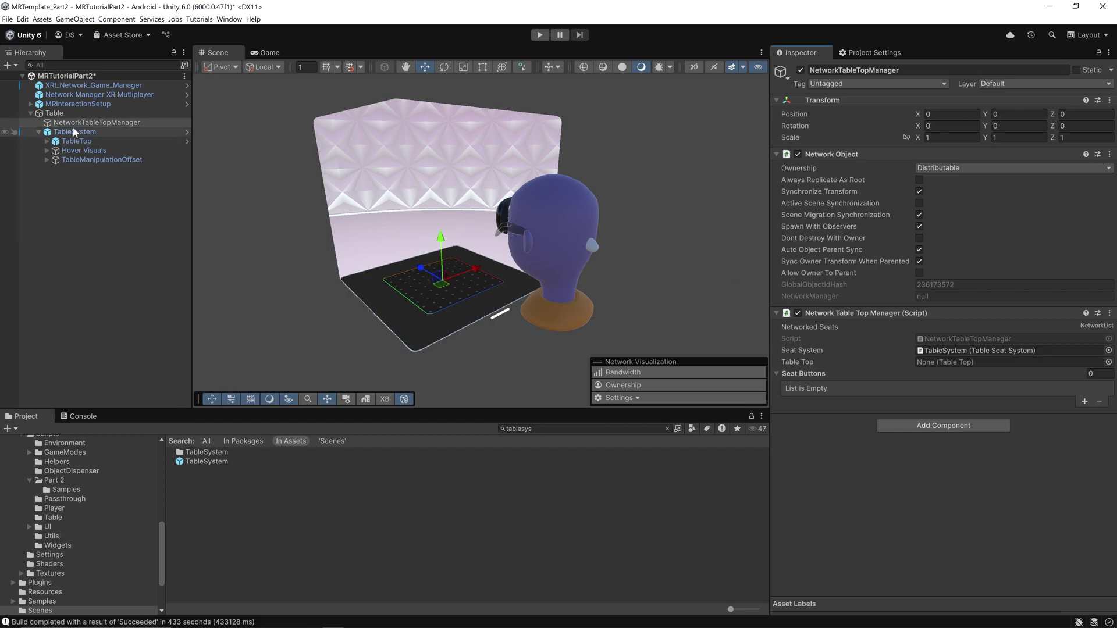
{"action": "left_click_drag", "start_coordinate": [76, 141], "coordinate": [968, 361]}
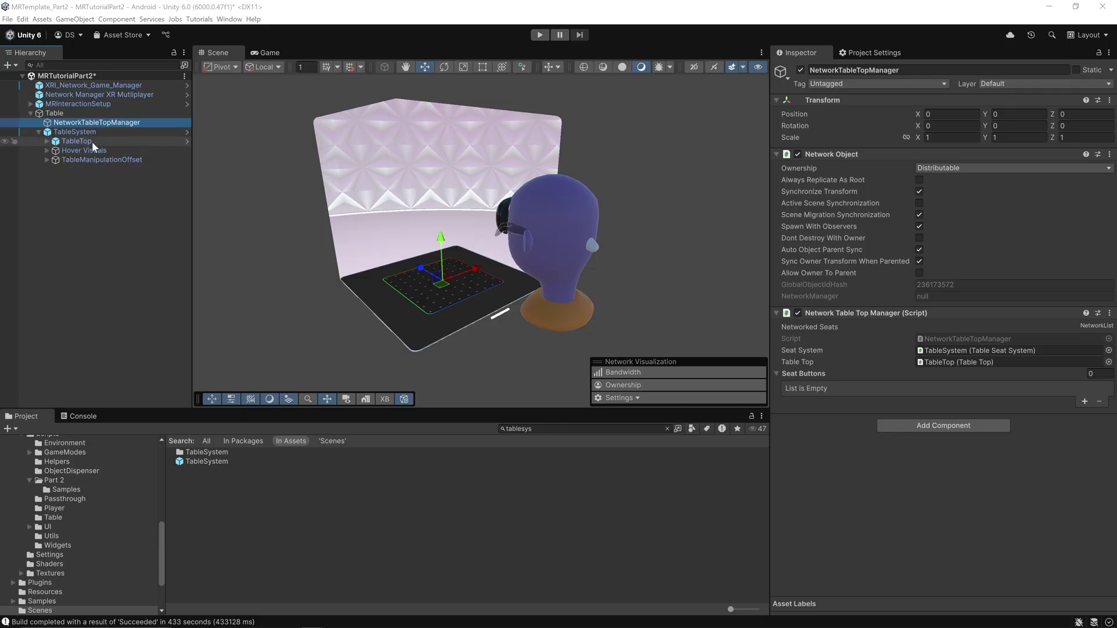
{"action": "left_click", "coordinate": [46, 159]}
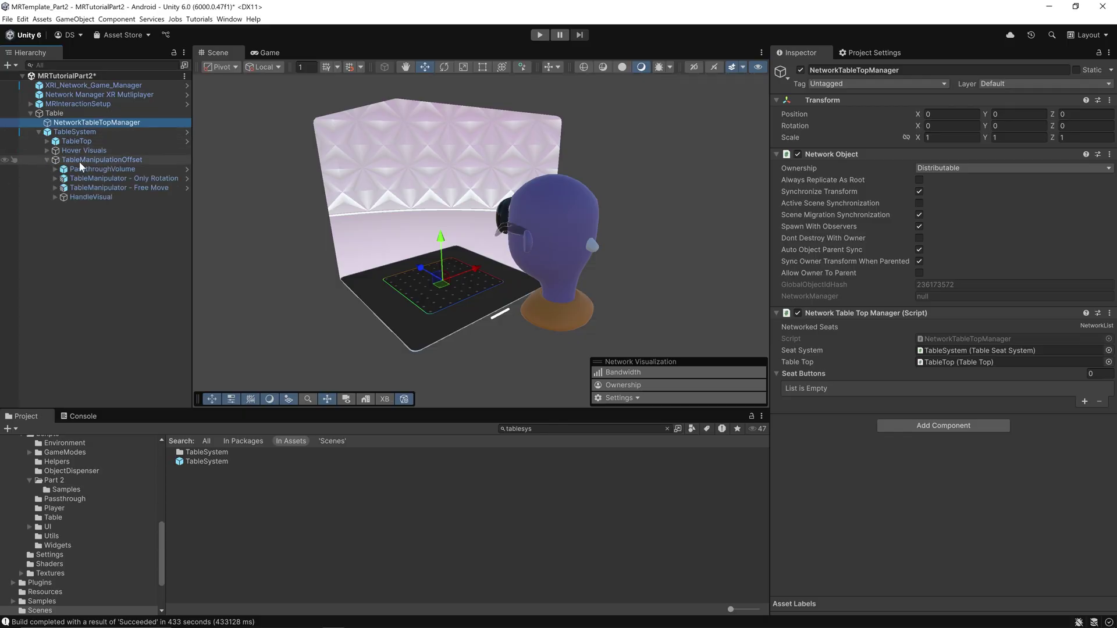
Select PassthroughVolume and assign the Left Hand's LeftHand mesh as its Left Hand Renderer.
{"action": "left_click", "coordinate": [88, 169]}
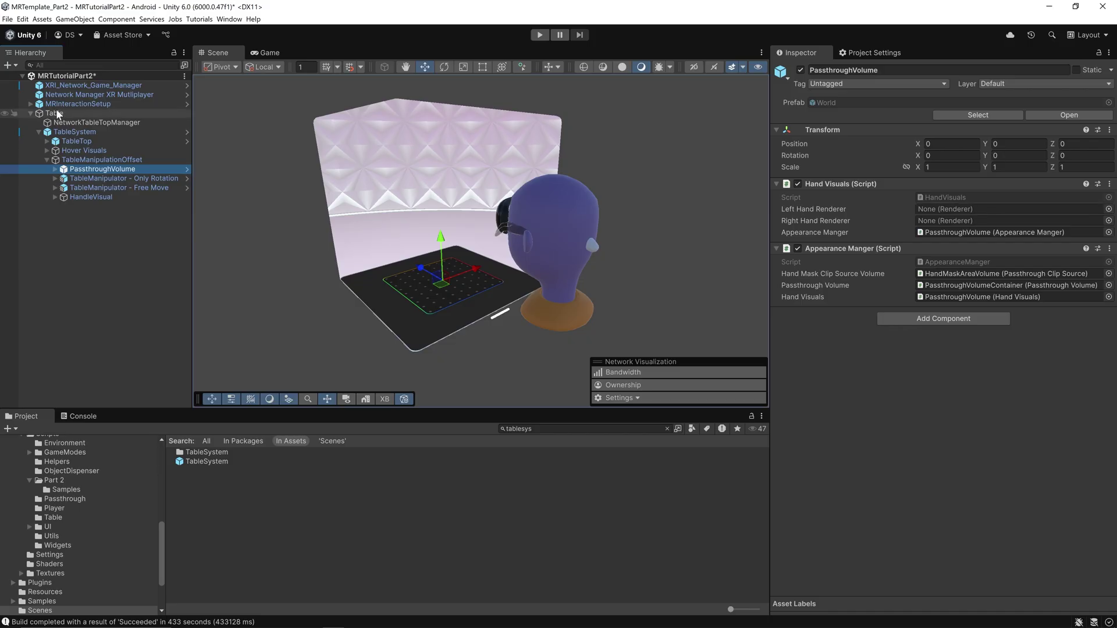
{"action": "left_click", "coordinate": [30, 104]}
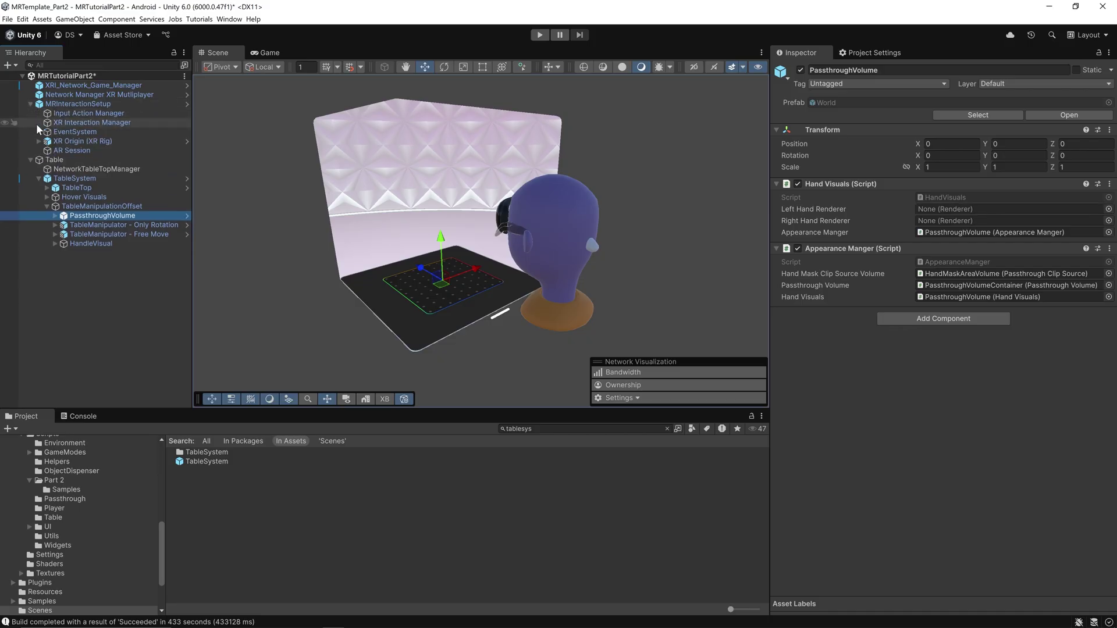
{"action": "left_click", "coordinate": [39, 141]}
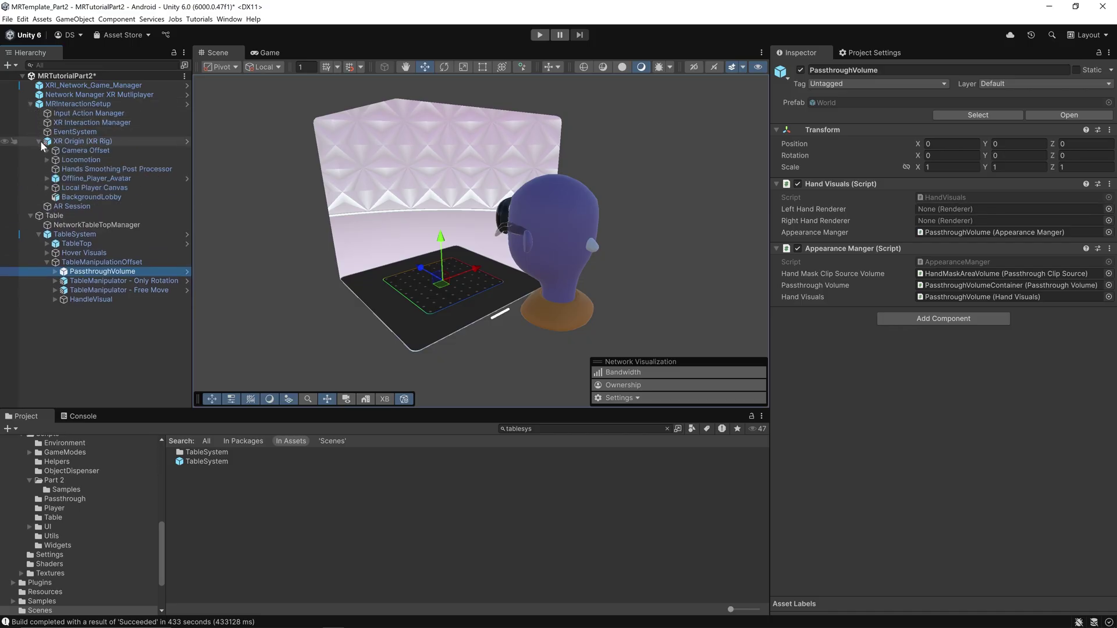
{"action": "left_click", "coordinate": [47, 150]}
{"action": "left_click", "coordinate": [56, 224]}
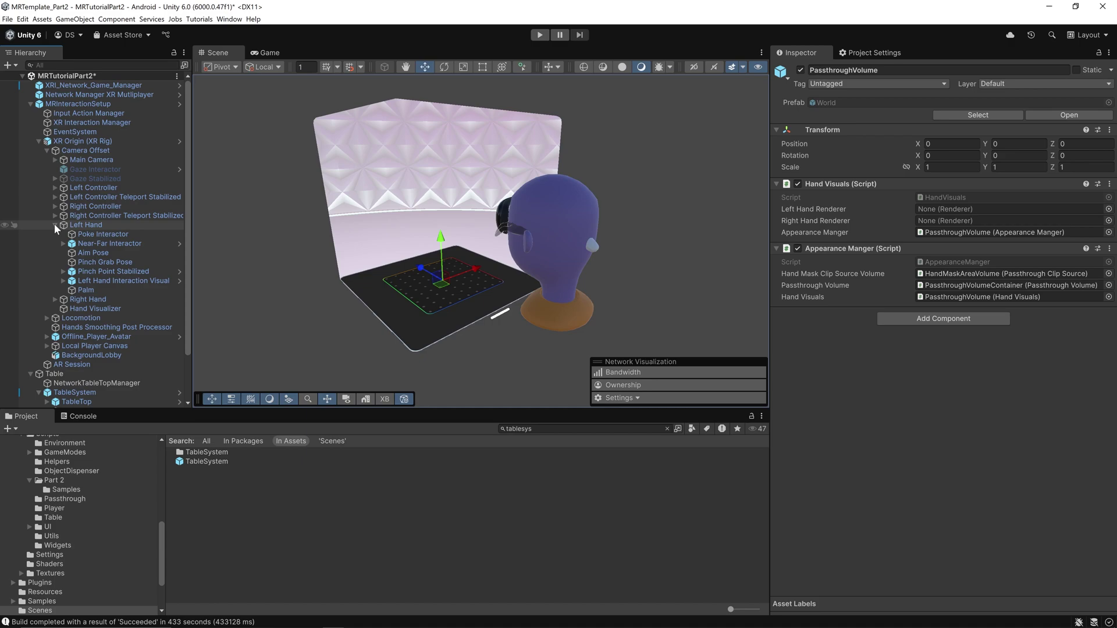
{"action": "left_click", "coordinate": [64, 280]}
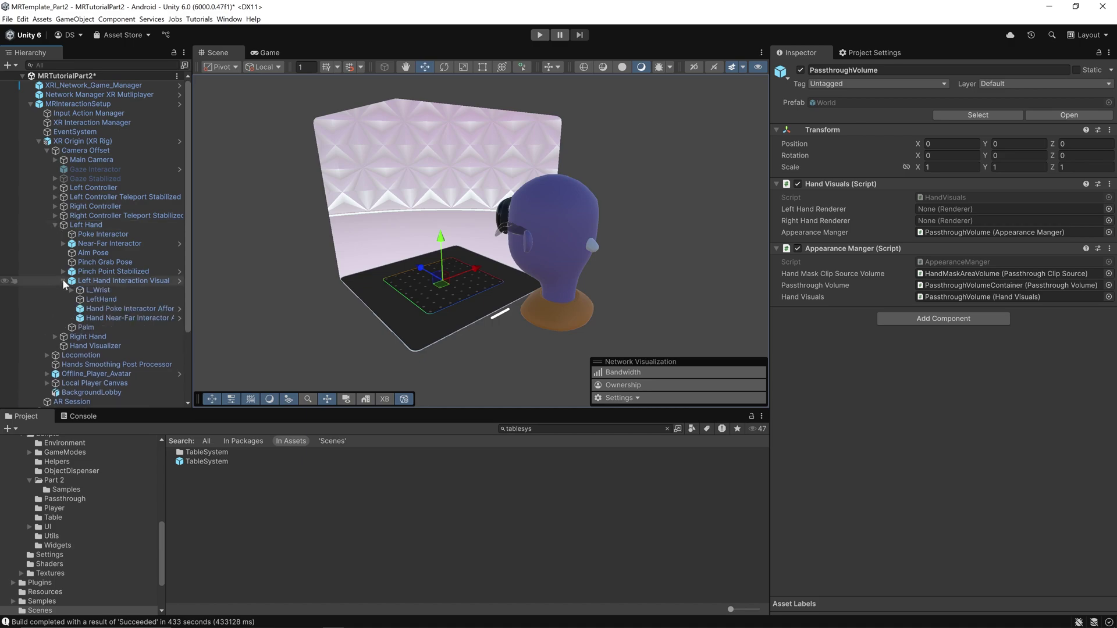
{"action": "left_click_drag", "start_coordinate": [95, 301], "coordinate": [983, 210]}
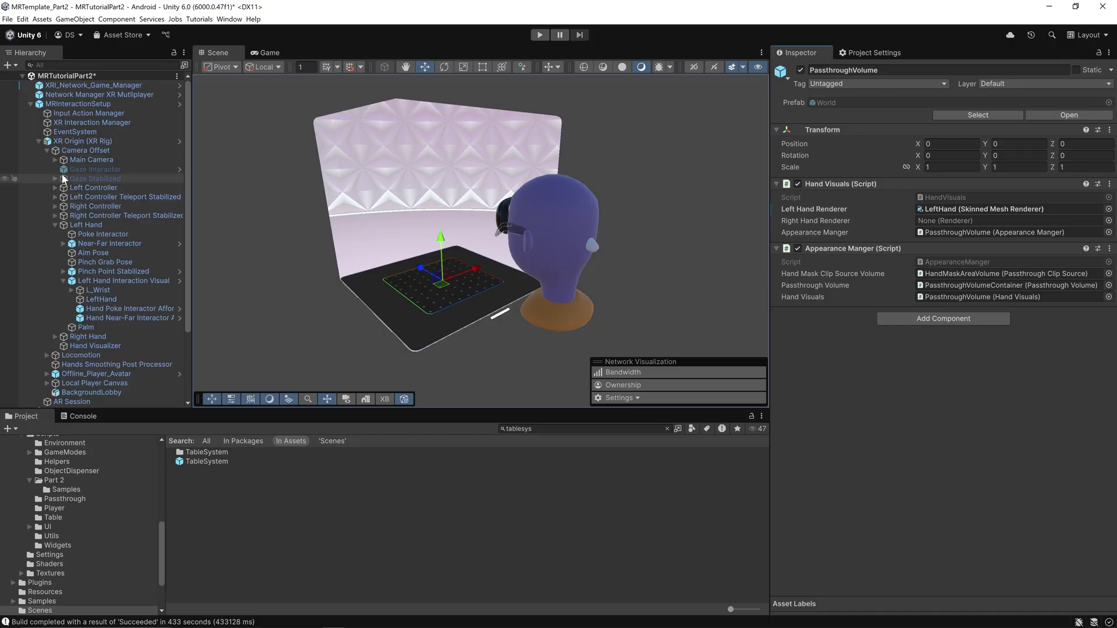
Assign the Right Hand's RightHand mesh as the Right Hand Renderer.
{"action": "left_click", "coordinate": [56, 224]}
{"action": "left_click", "coordinate": [55, 234]}
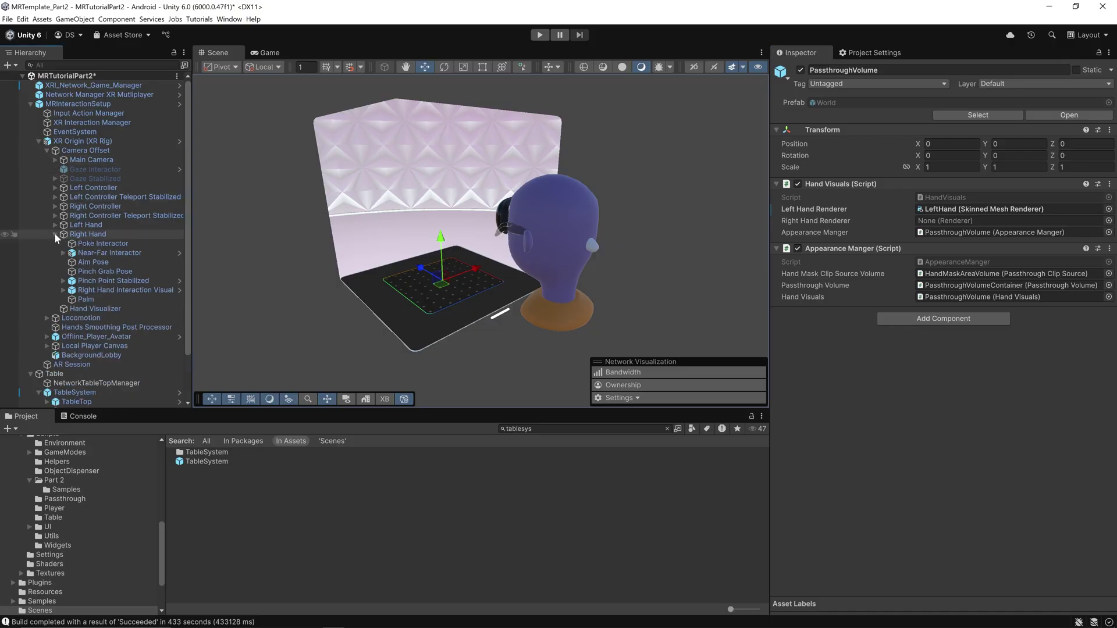
{"action": "left_click", "coordinate": [63, 289]}
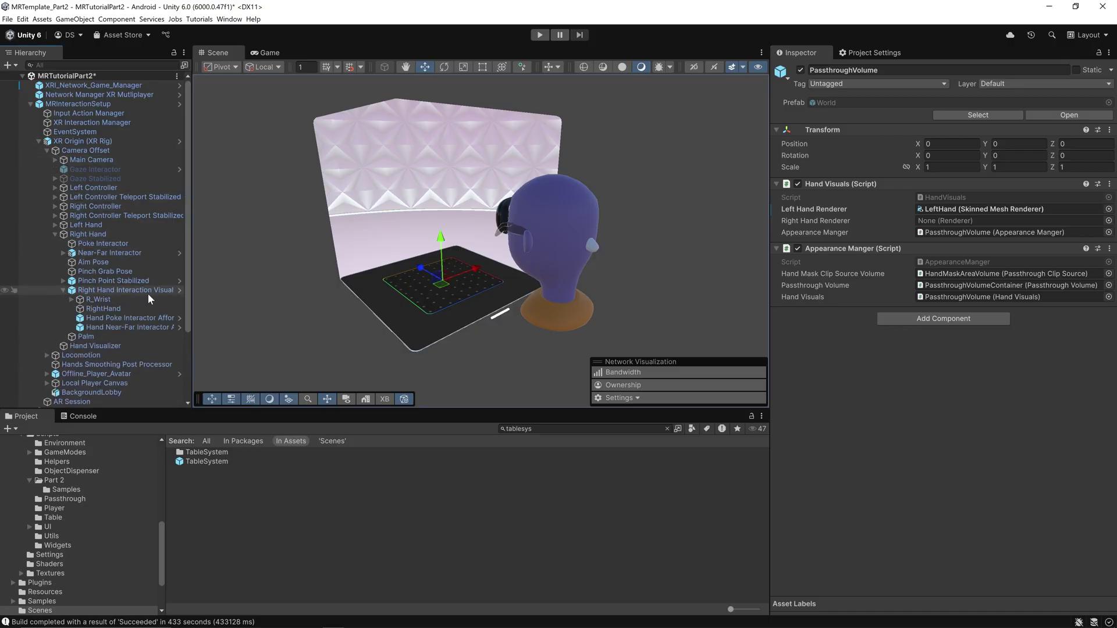
{"action": "left_click_drag", "start_coordinate": [104, 308], "coordinate": [939, 220]}
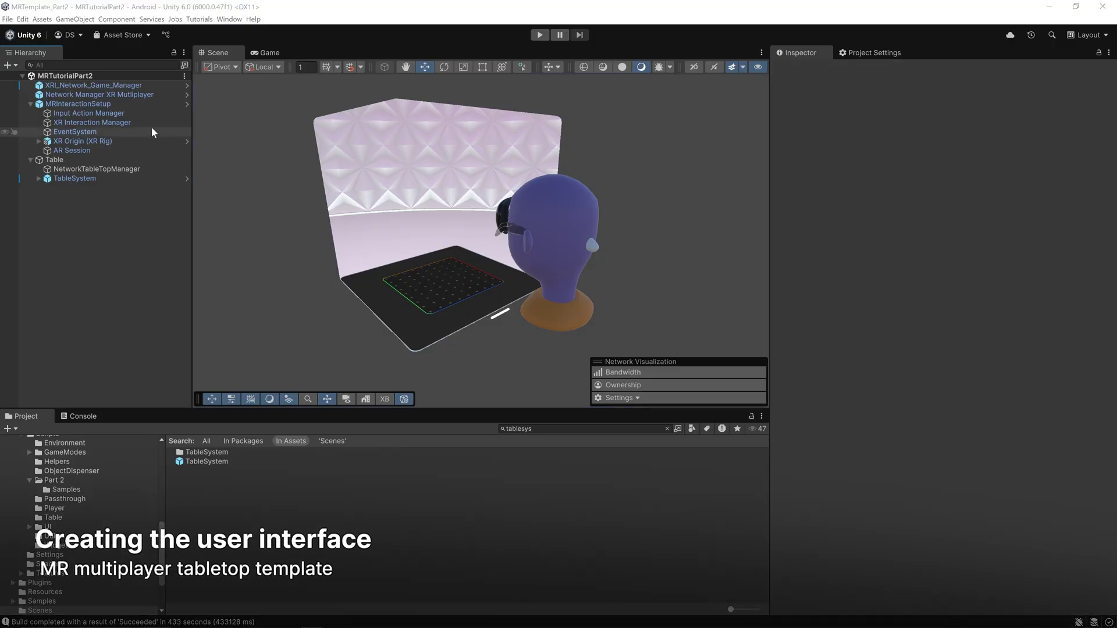
Create an empty root object named UI positioned at 0, 0, 0.
{"action": "right_click", "coordinate": [85, 166]}
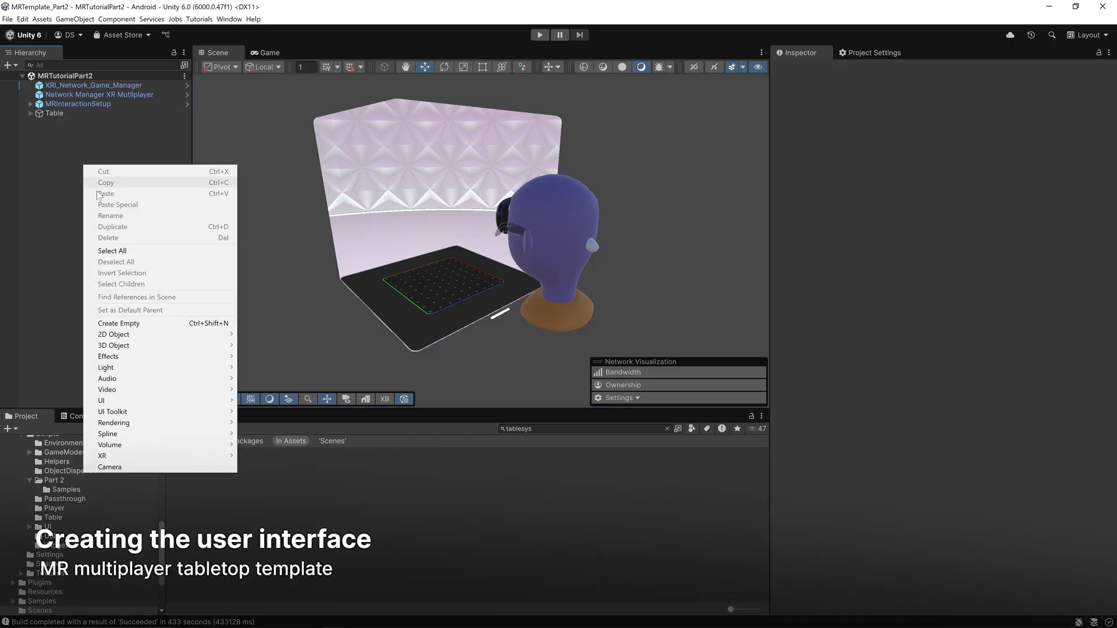
{"action": "left_click", "coordinate": [136, 324]}
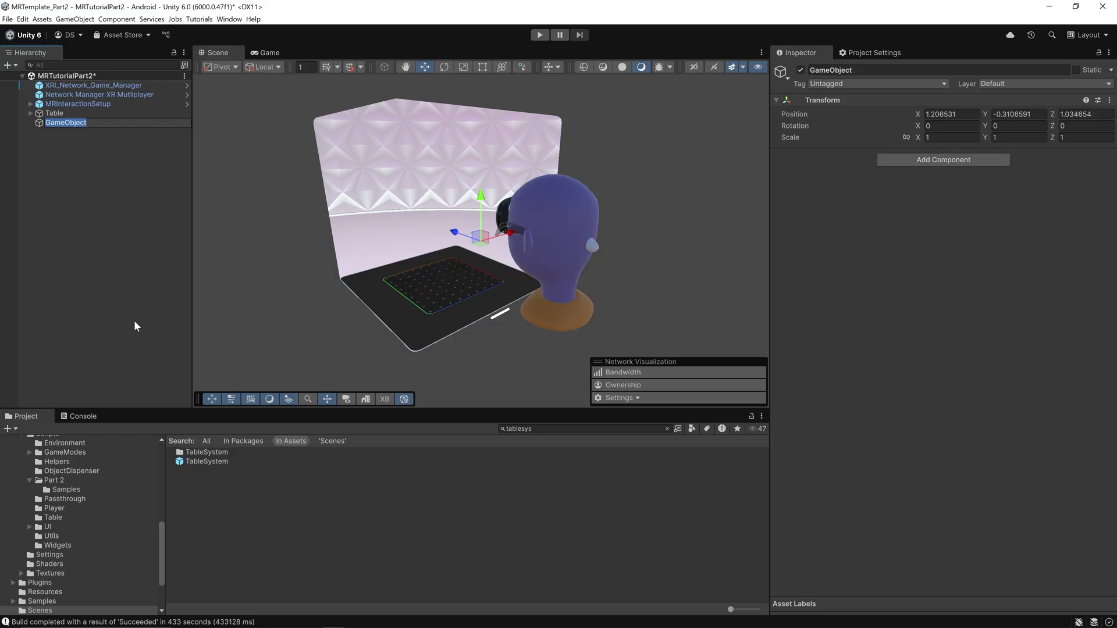
{"action": "type", "text": "UI"}
{"action": "key", "text": "Return"}
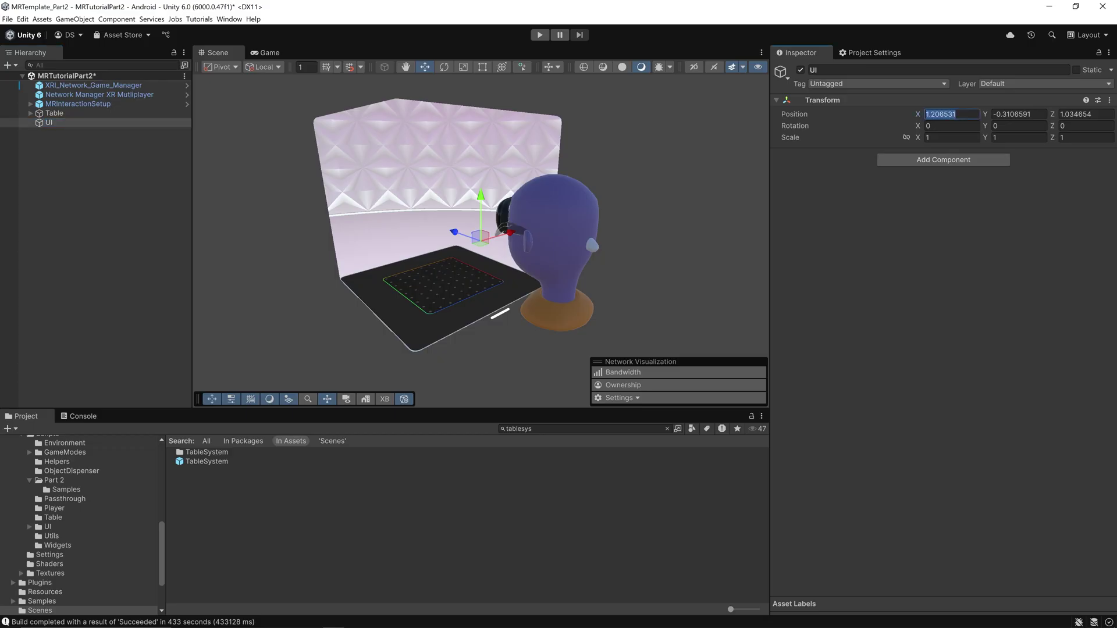
{"action": "type", "text": "0"}
{"action": "key", "text": "Tab"}
{"action": "type", "text": "0"}
{"action": "key", "text": "Tab"}
{"action": "type", "text": "0"}
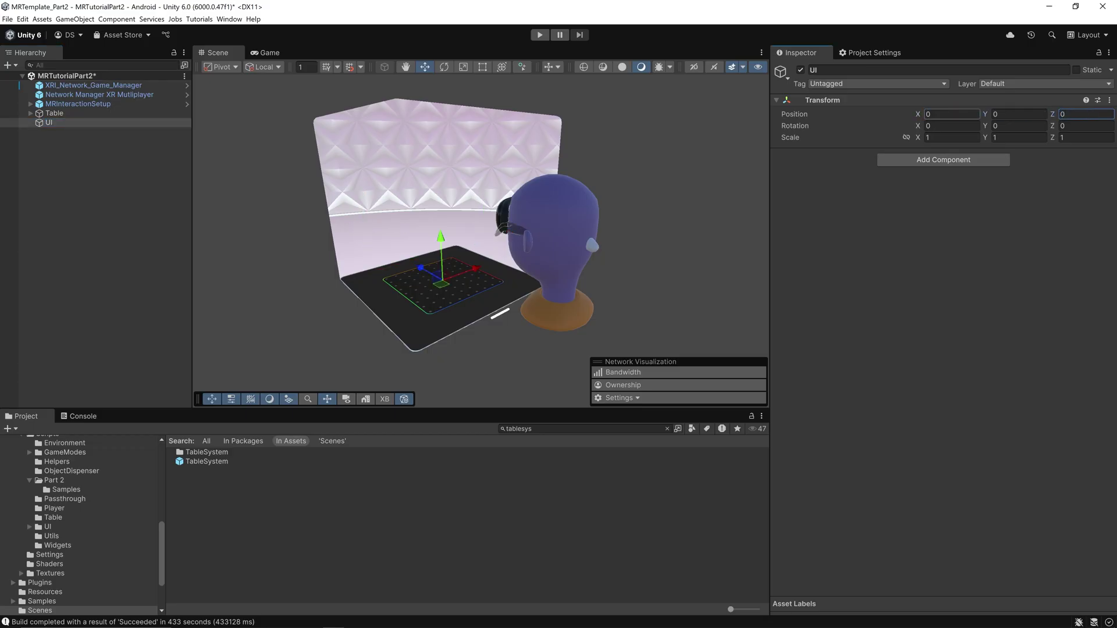
{"action": "right_click", "coordinate": [46, 123]}
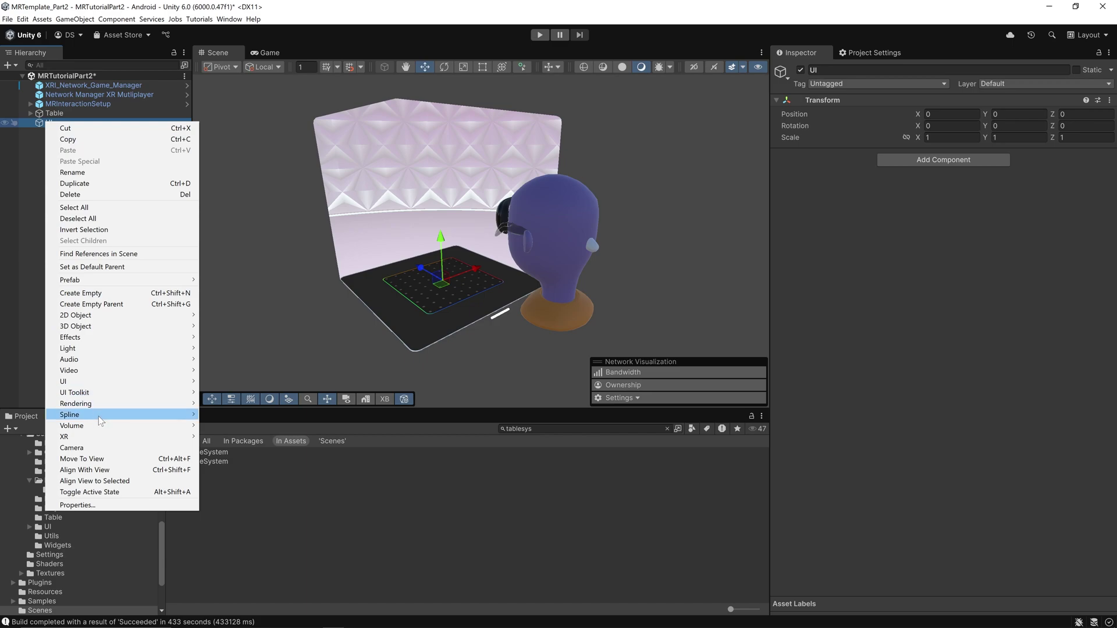
Add a World Space Canvas under UI that uses Main Camera as its event camera.
{"action": "mouse_move", "coordinate": [121, 383]}
{"action": "left_click", "coordinate": [241, 508]}
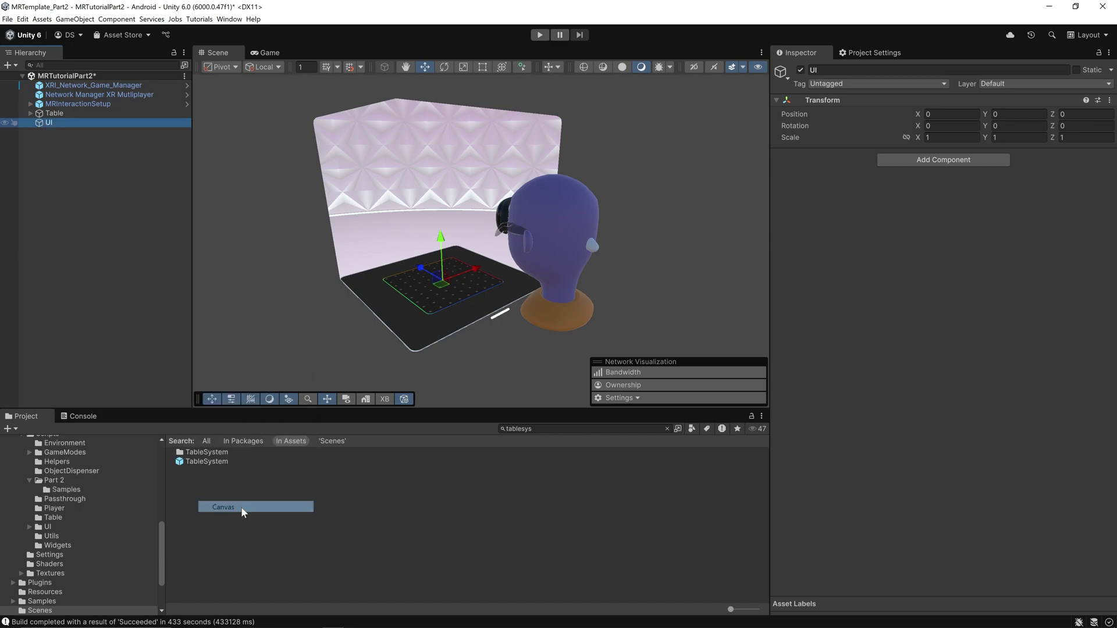
{"action": "left_click", "coordinate": [959, 241]}
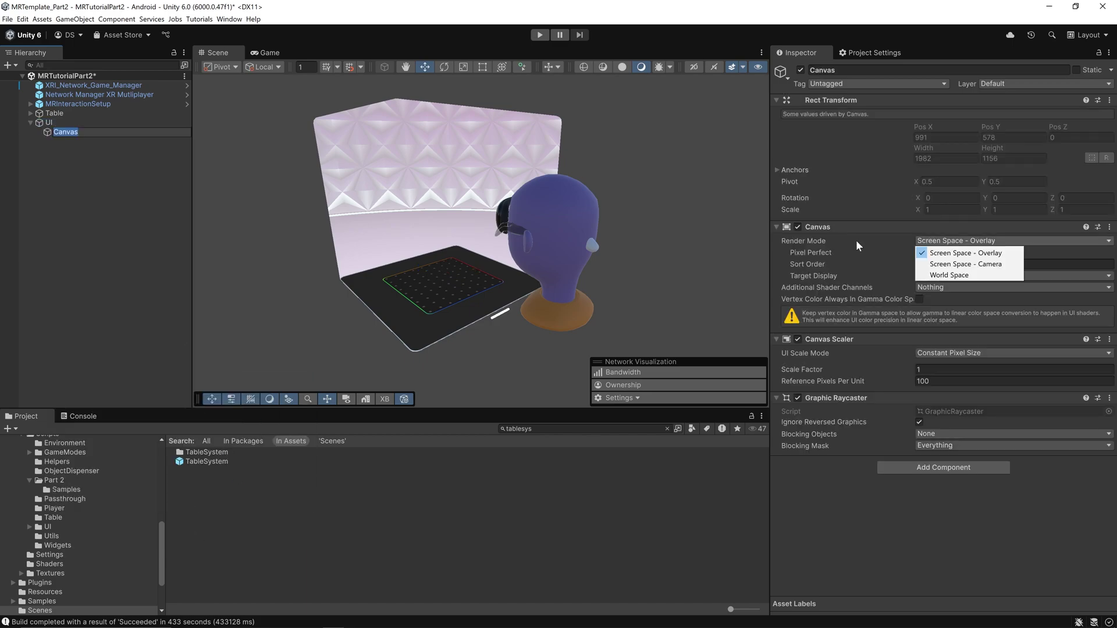
{"action": "left_click", "coordinate": [961, 276]}
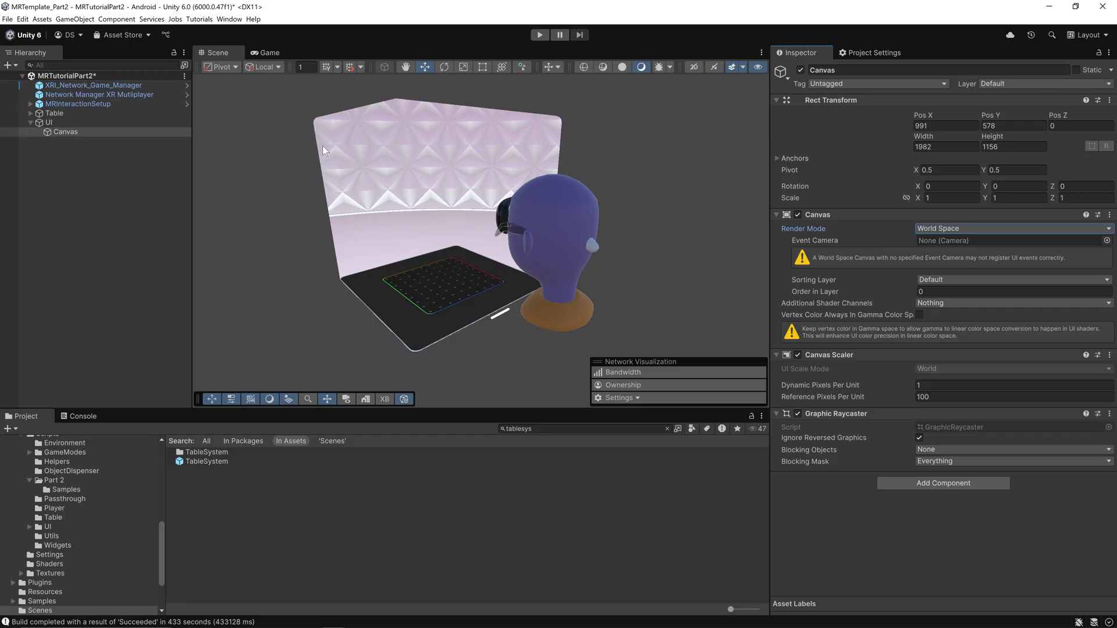
{"action": "left_click", "coordinate": [30, 104]}
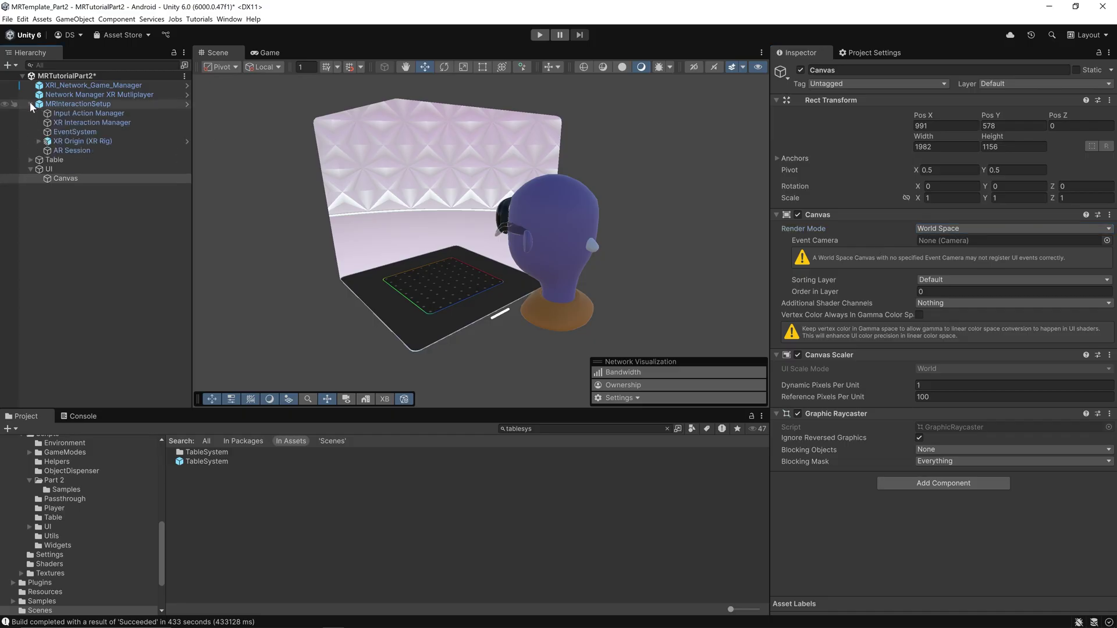
{"action": "left_click", "coordinate": [37, 141]}
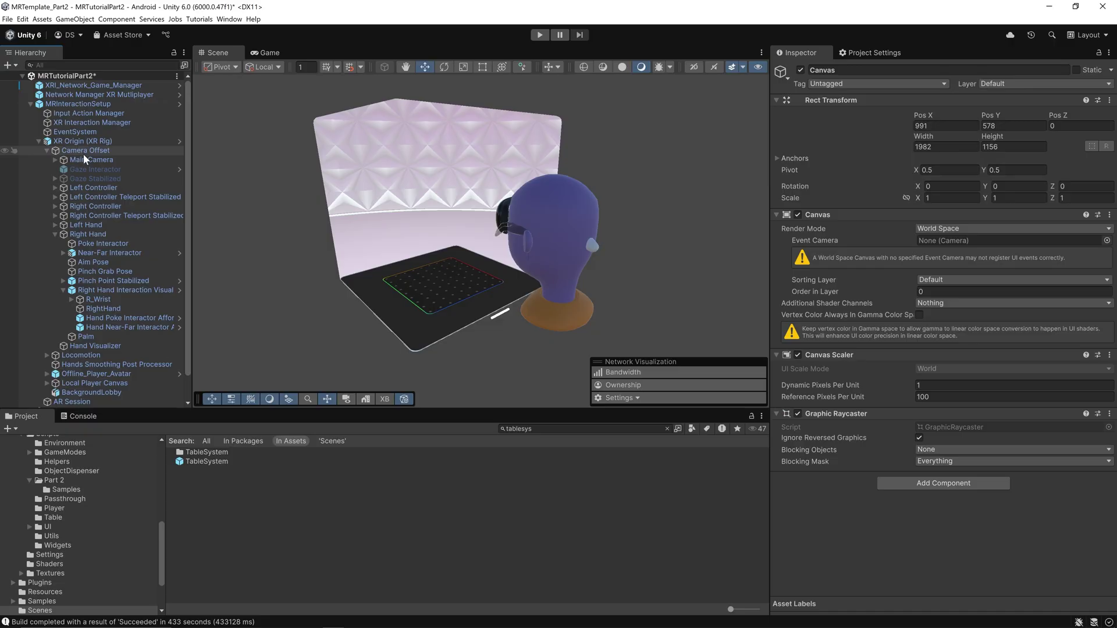
{"action": "left_click_drag", "start_coordinate": [79, 158], "coordinate": [949, 242]}
Set the canvas Pos X, Pos Y, Width and Height all to 0.
{"action": "left_click", "coordinate": [946, 125]}
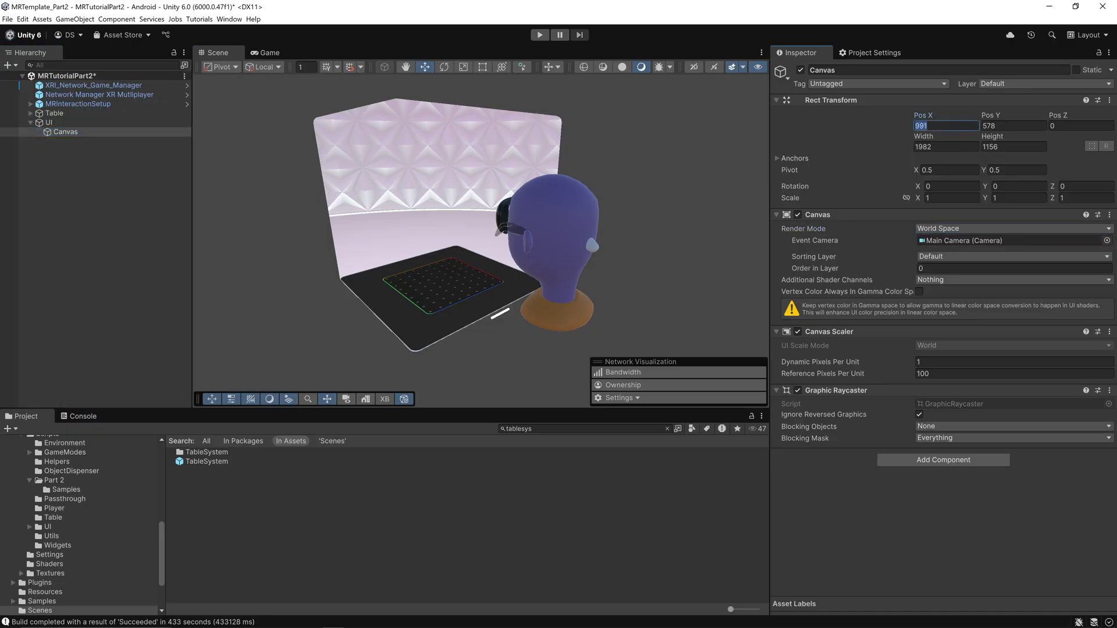
{"action": "type", "text": "0"}
{"action": "key", "text": "Tab"}
{"action": "type", "text": "0"}
{"action": "key", "text": "Tab"}
{"action": "key", "text": "Tab"}
{"action": "type", "text": "0"}
{"action": "key", "text": "Tab"}
{"action": "type", "text": "0"}
{"action": "key", "text": "Return"}
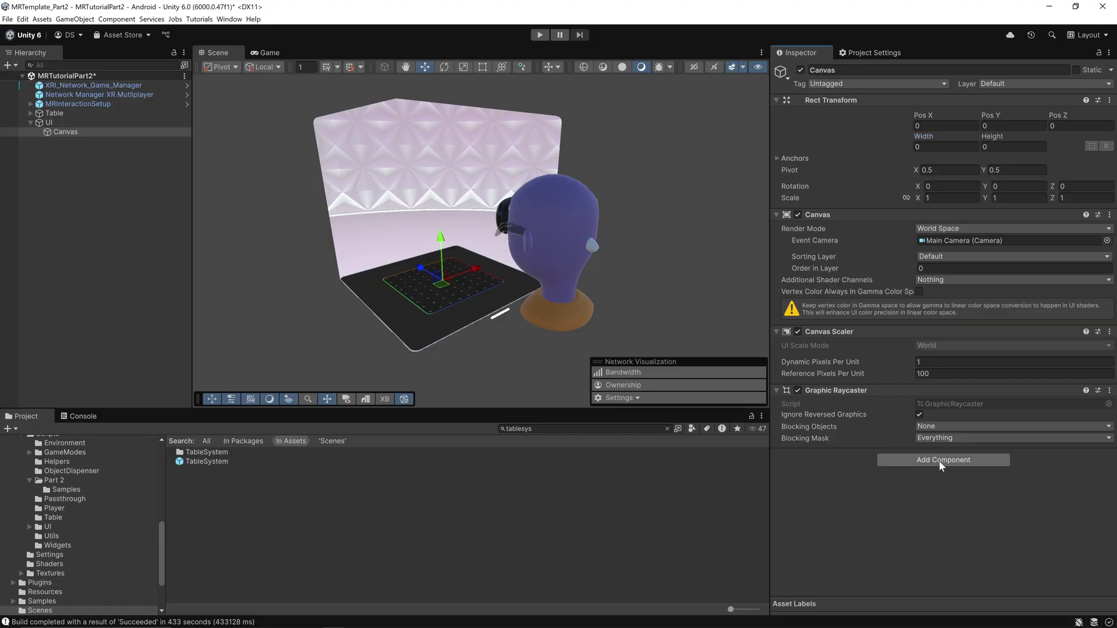
Add the World Canvas script to the Canvas.
{"action": "left_click", "coordinate": [950, 461]}
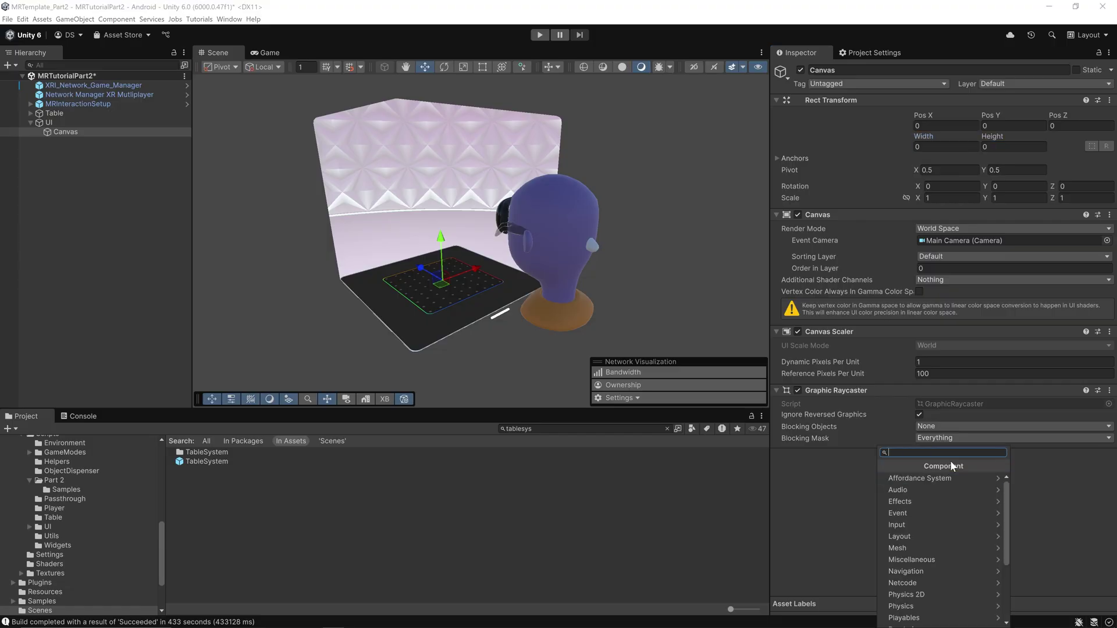
{"action": "type", "text": "world"}
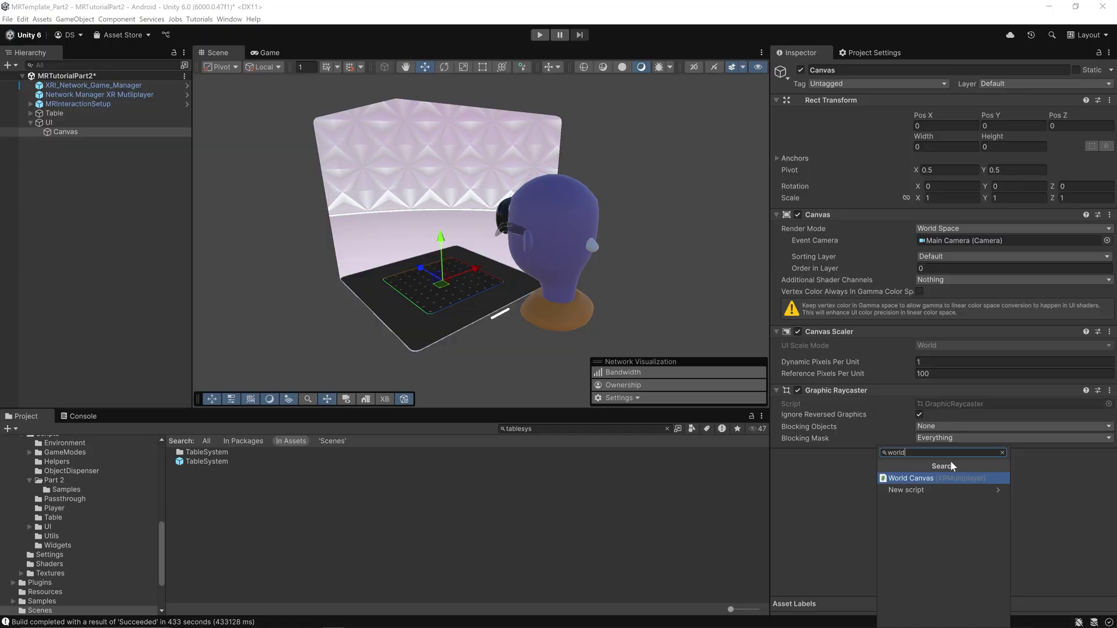
{"action": "key", "text": "Return"}
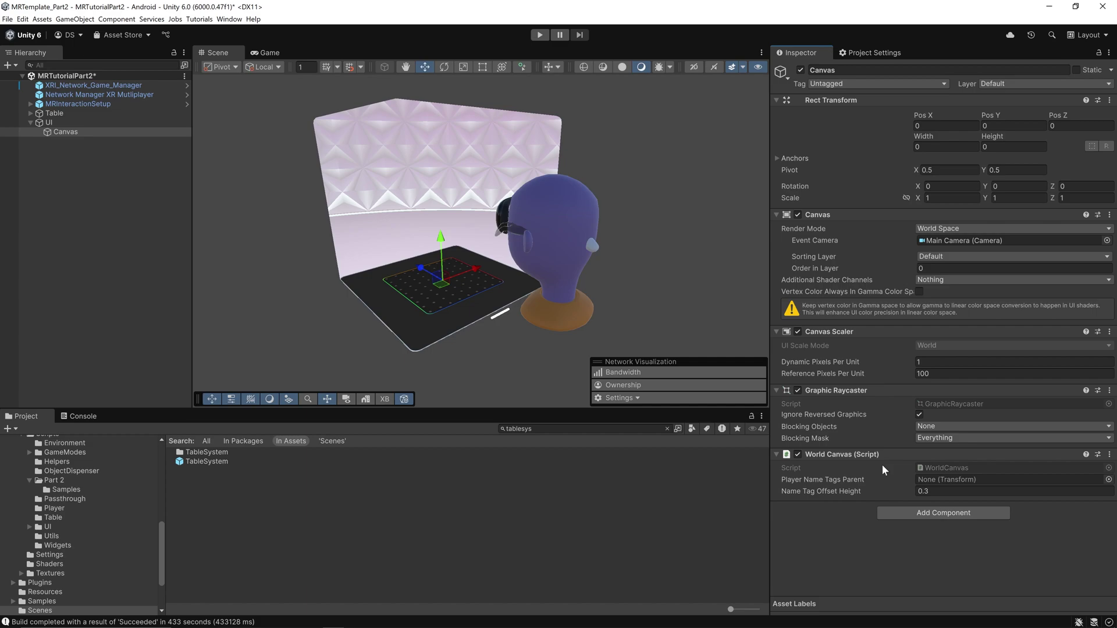
Create an empty PlayerNameTags child under Canvas and assign it as Player Name Tags Parent.
{"action": "right_click", "coordinate": [88, 131]}
{"action": "left_click", "coordinate": [170, 299]}
{"action": "type", "text": "PlayerName"}
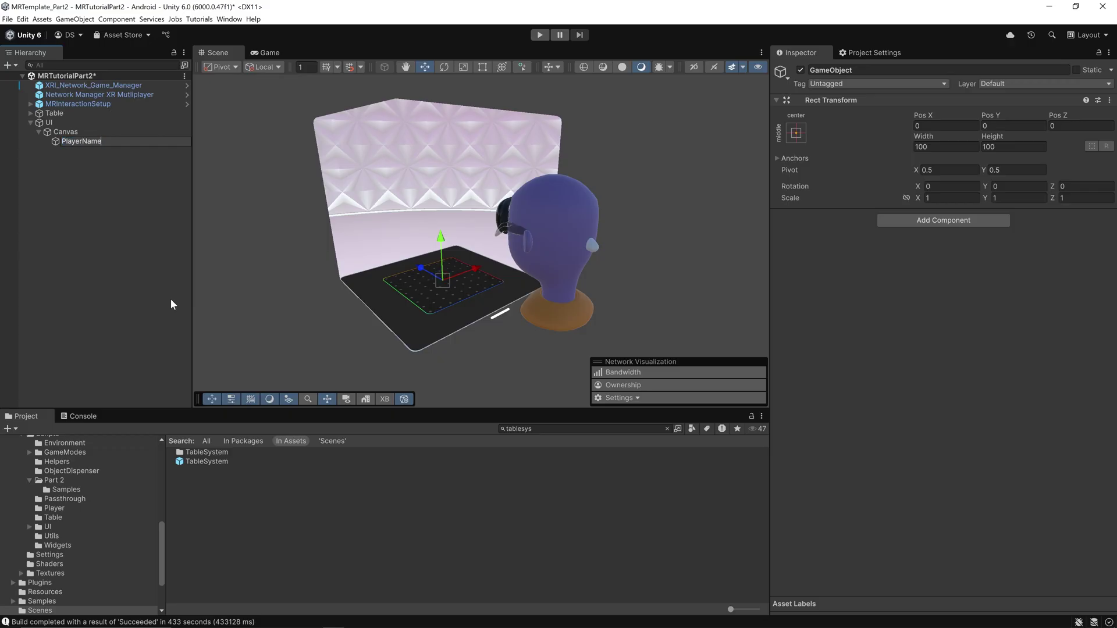
{"action": "type", "text": "Tags"}
{"action": "left_click", "coordinate": [122, 131]}
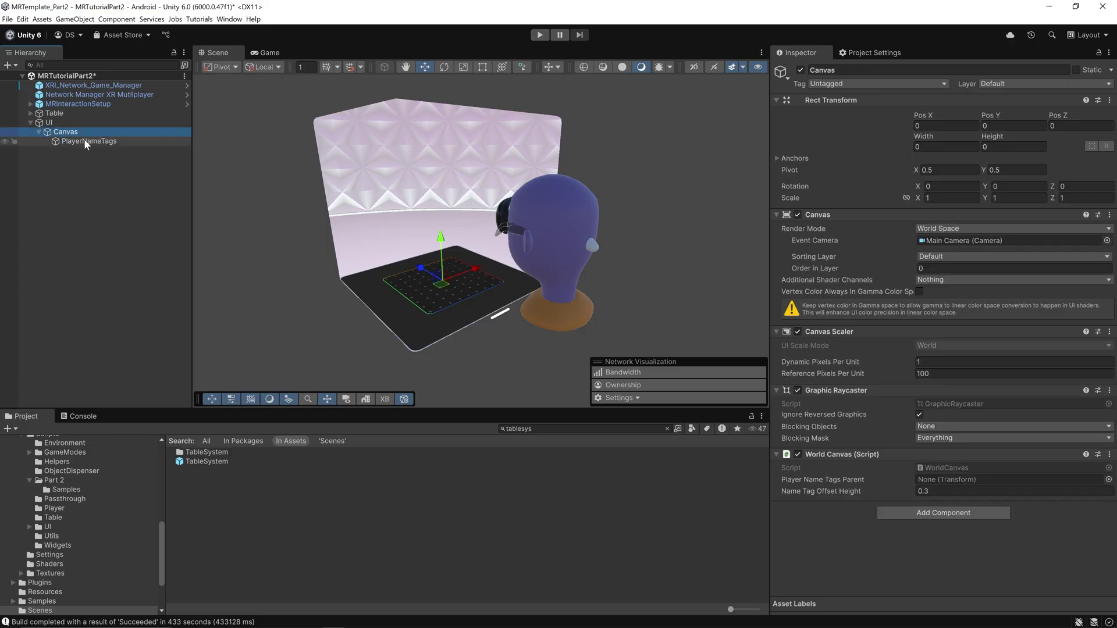
{"action": "left_click_drag", "start_coordinate": [73, 141], "coordinate": [951, 479]}
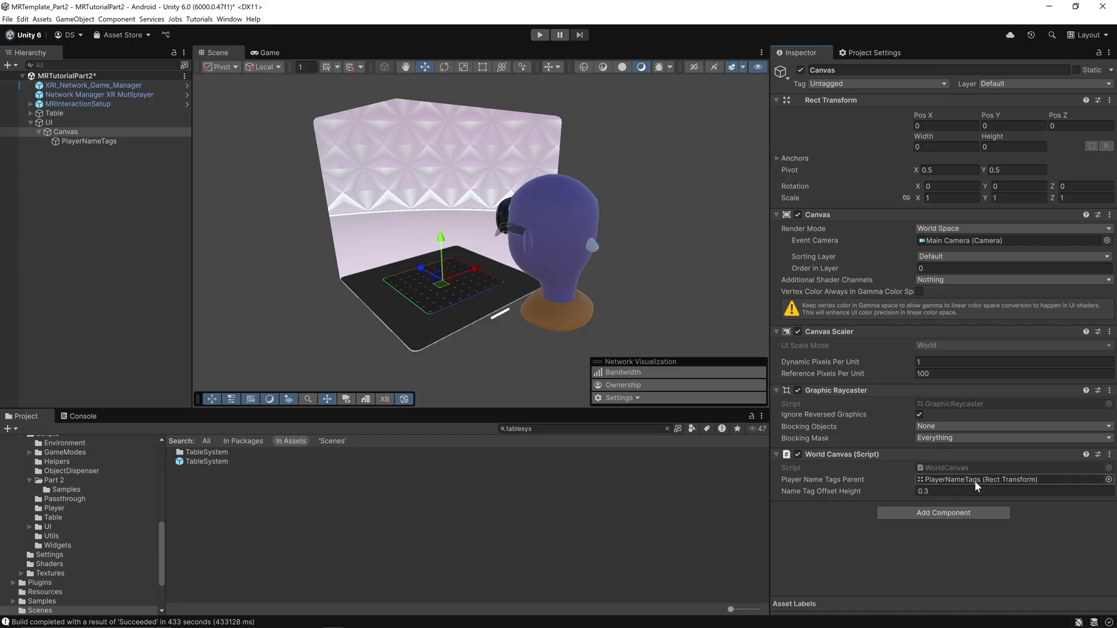
{"action": "left_click", "coordinate": [929, 514]}
Add the Player List Initializer component to the Canvas, leaving its Player List UIs empty.
{"action": "type", "text": "player lisy"}
{"action": "key", "text": "BackSpace"}
{"action": "key", "text": "Down"}
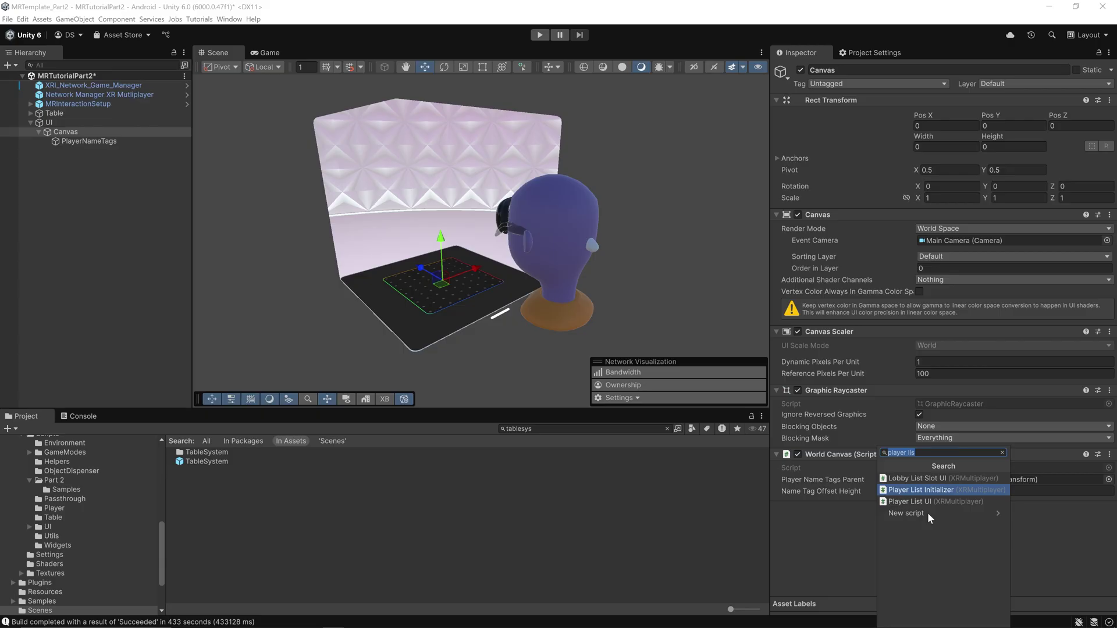
{"action": "key", "text": "Return"}
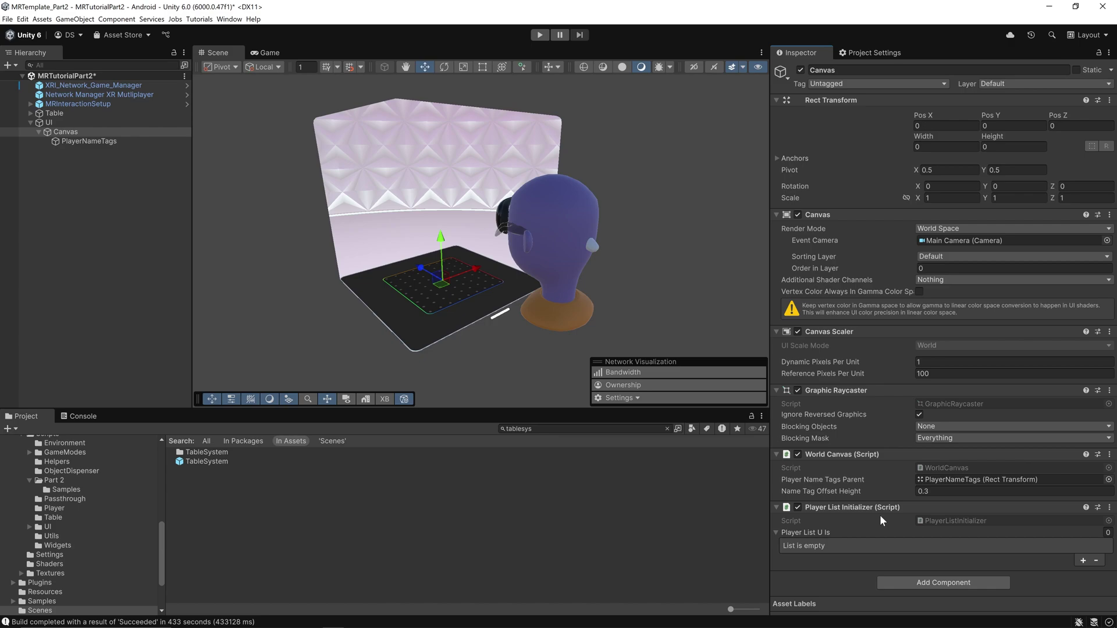
{"action": "key", "text": "ctrl+f"}
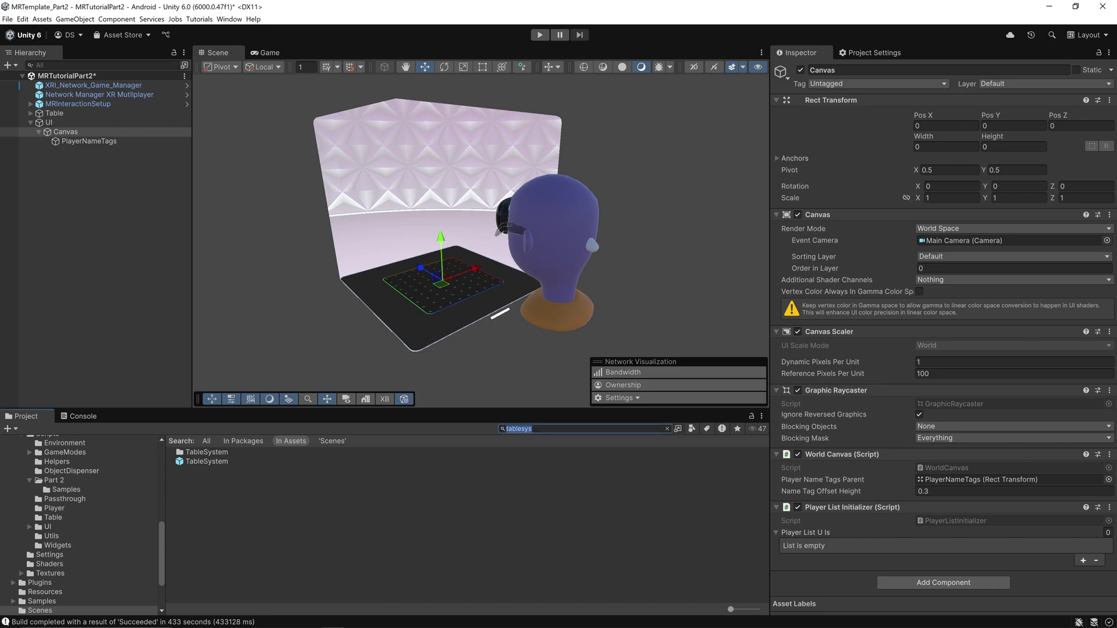
Find the LocalPlayerUIArea prefab in the Project and place an instance under Canvas.
{"action": "key", "text": "BackSpace"}
{"action": "type", "text": "lo"}
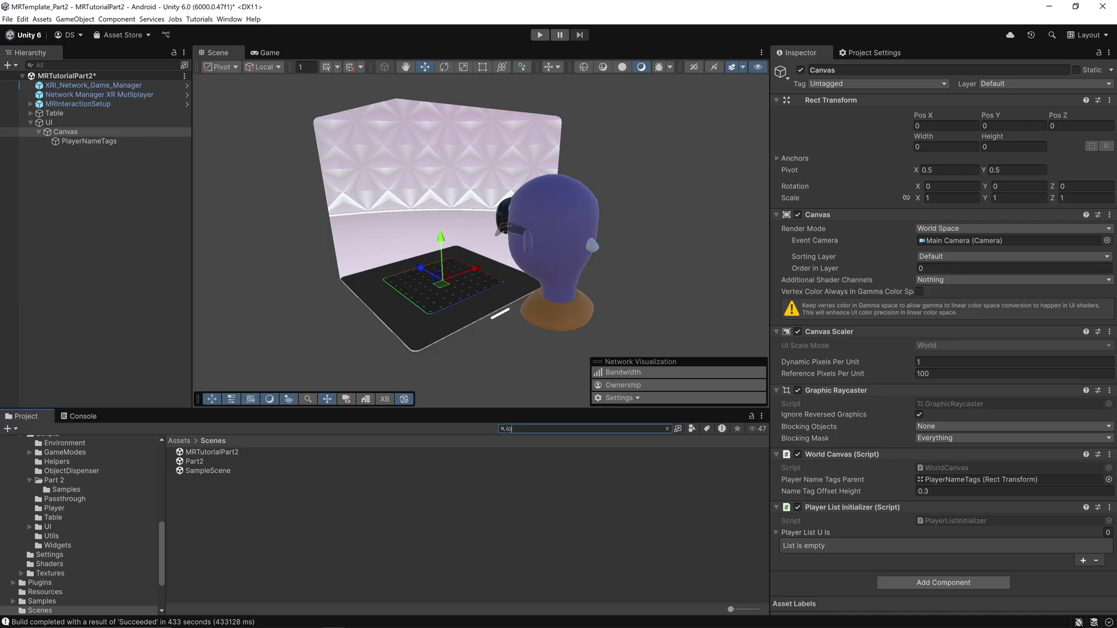
{"action": "type", "text": "calplayeruiarea"}
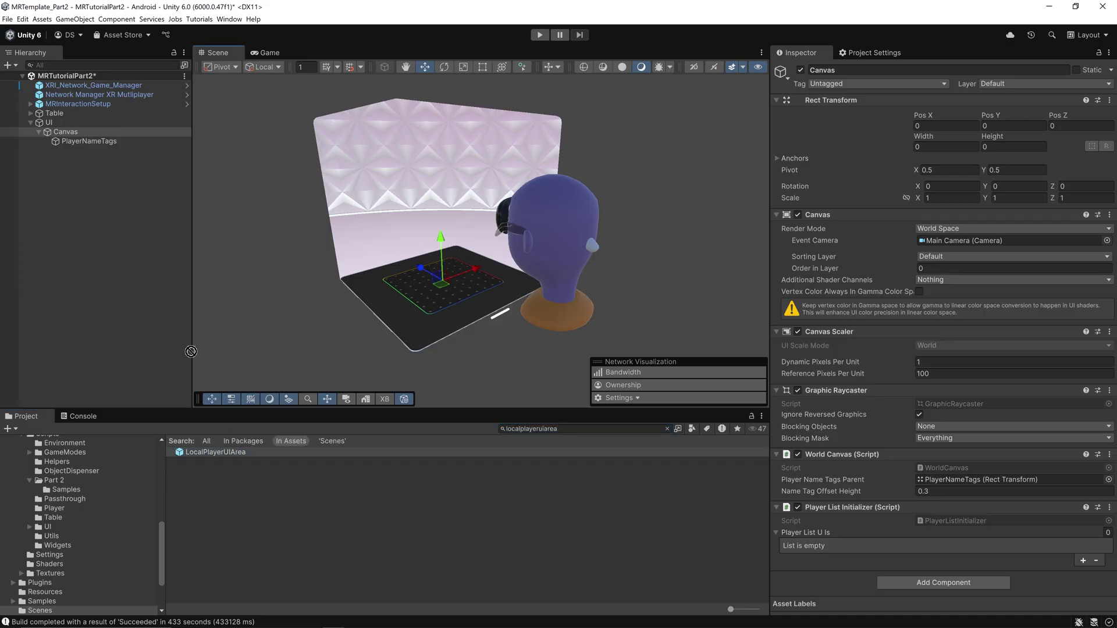
{"action": "left_click_drag", "start_coordinate": [191, 351], "coordinate": [68, 134]}
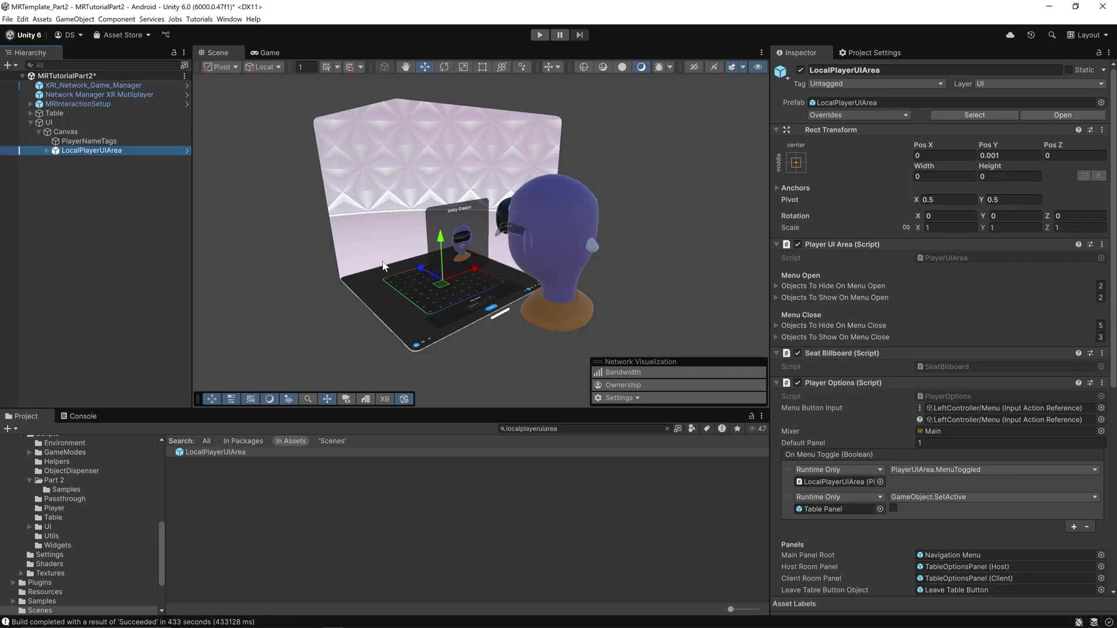